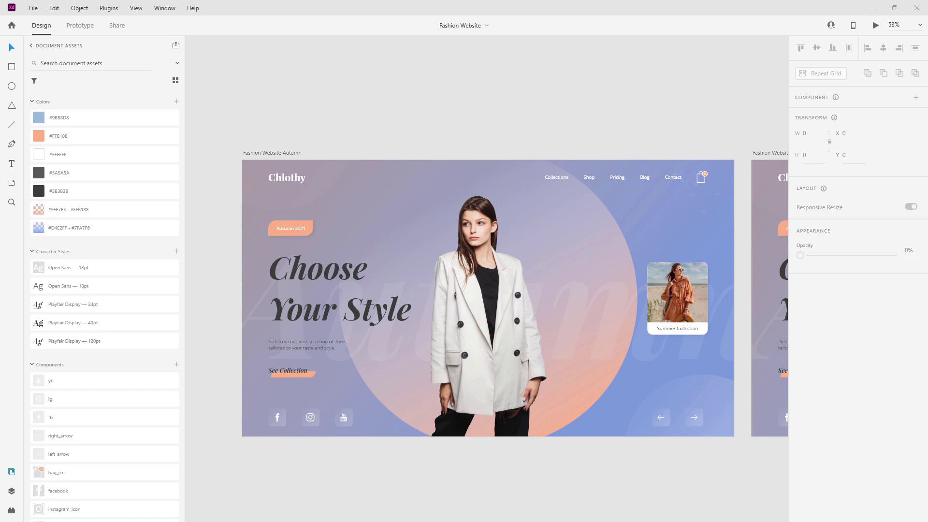
Select the nav links group, try 80 spacing between the links, then undo it.
left_click(564, 178)
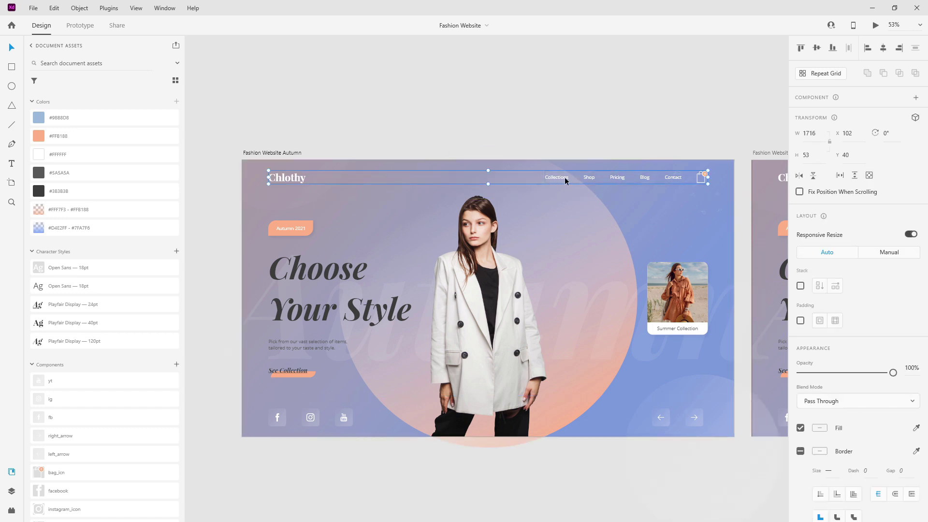
double_click(560, 178)
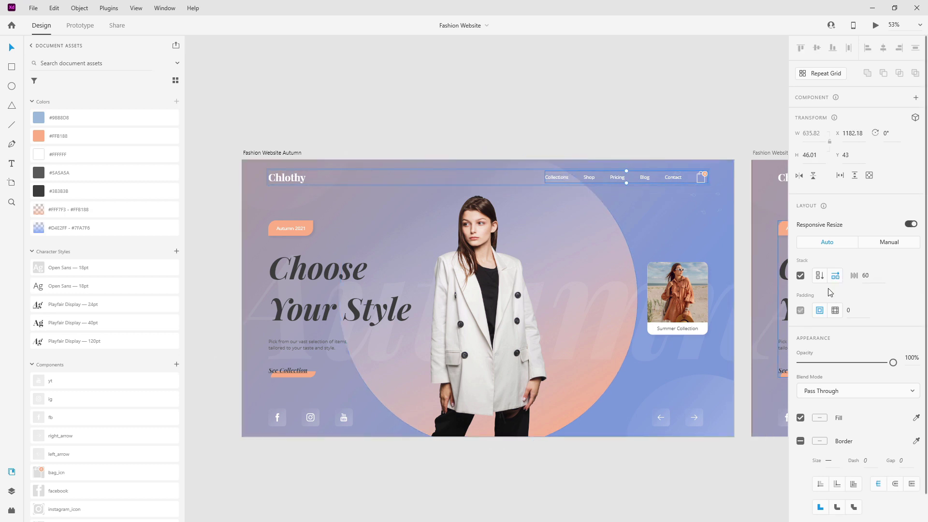
left_click(868, 279)
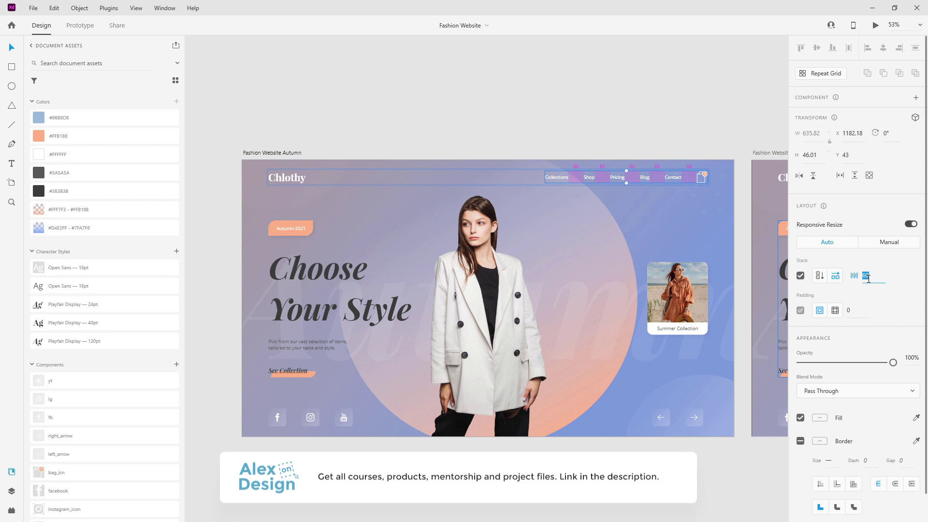
type("80")
key("Return")
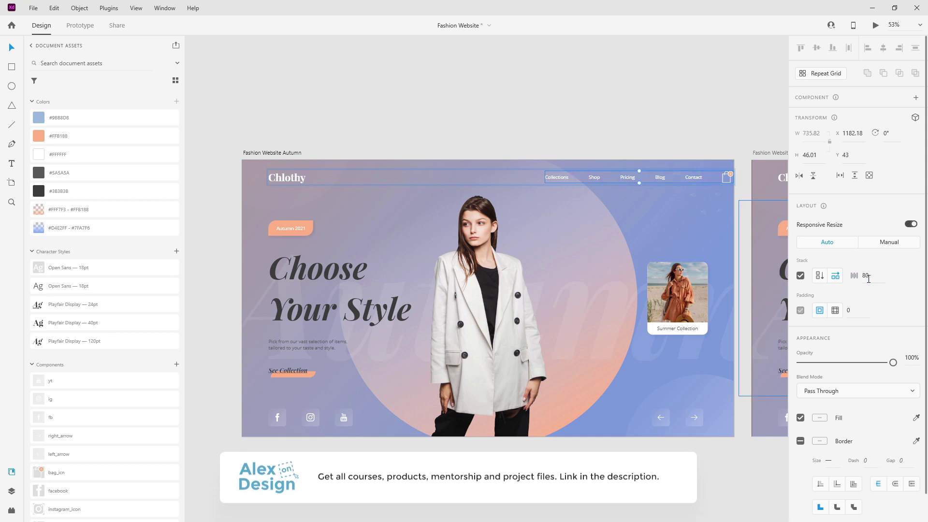
key("ctrl+z")
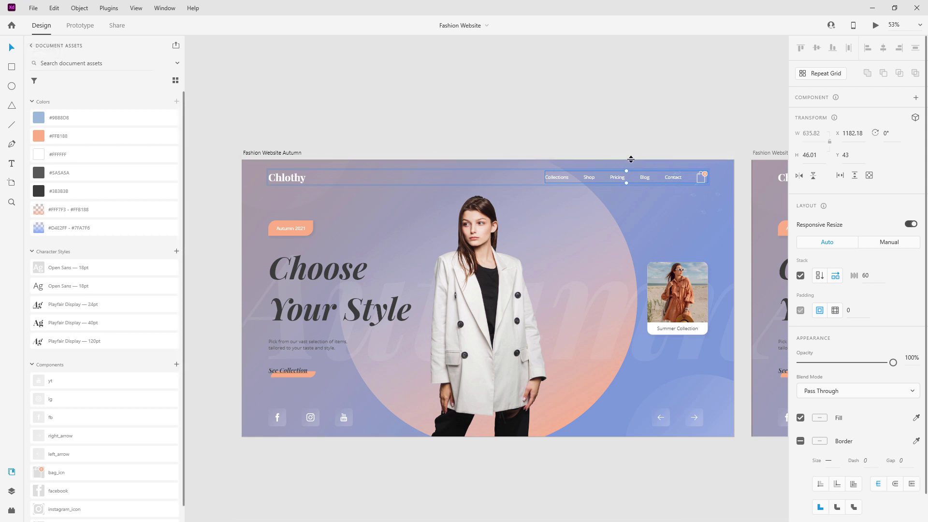
Move Collections after Pricing in the nav stack, then reselect the nav links group.
scroll(631, 159, "up", 2)
scroll(665, 212, "up", 5)
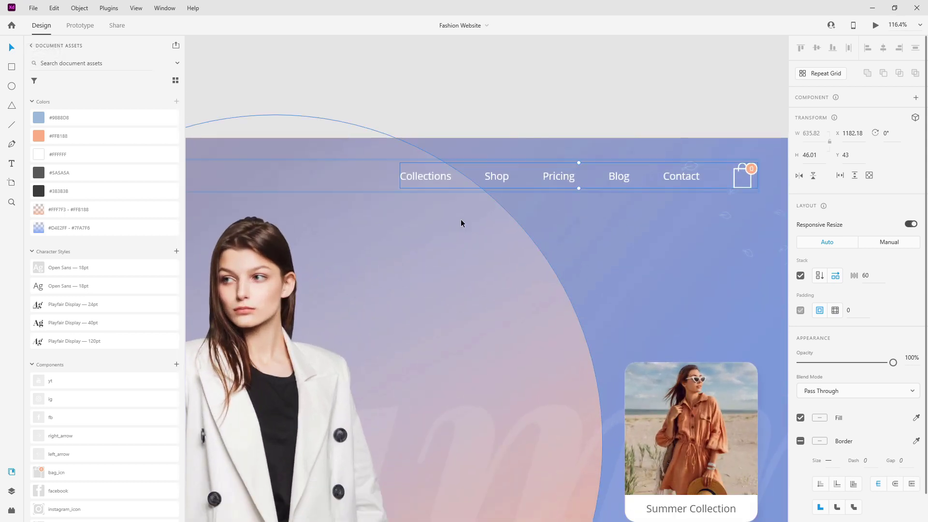
scroll(461, 222, "down", 1)
left_click_drag(431, 147, 478, 143)
left_click(556, 150)
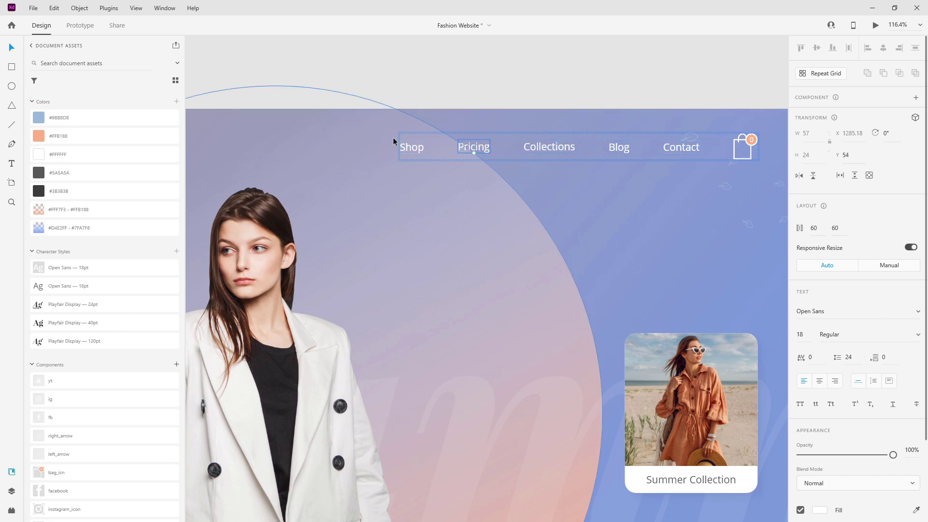
left_click(419, 147)
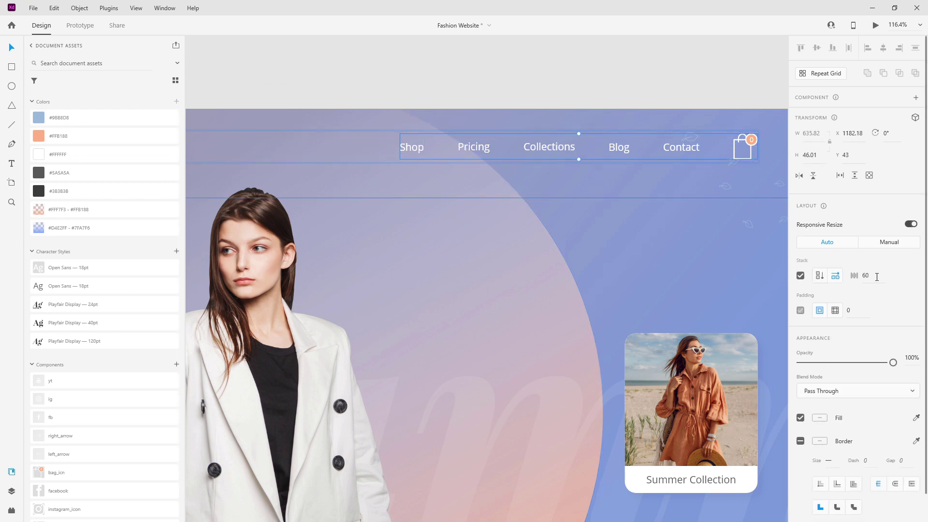
scroll(657, 209, "down", 5)
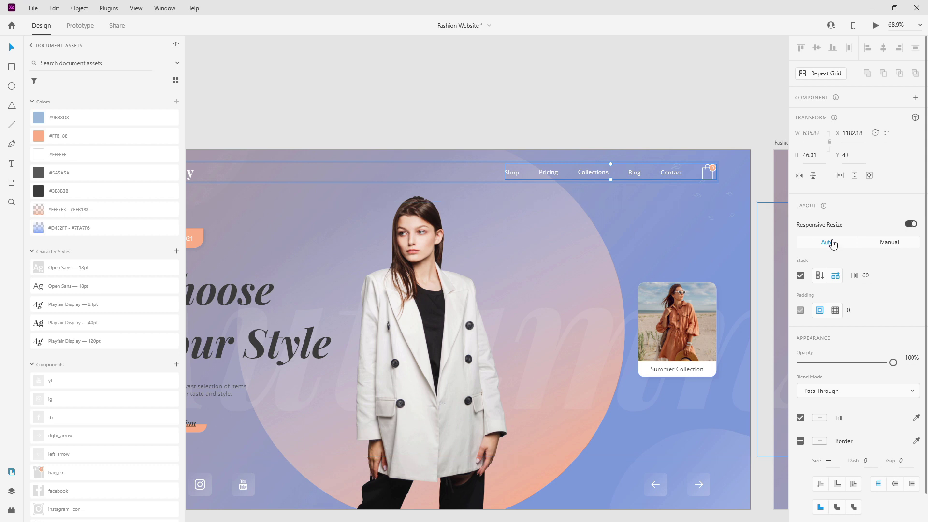
Switch the nav links to a vertical stack and move the bag icon to the top.
left_click(819, 276)
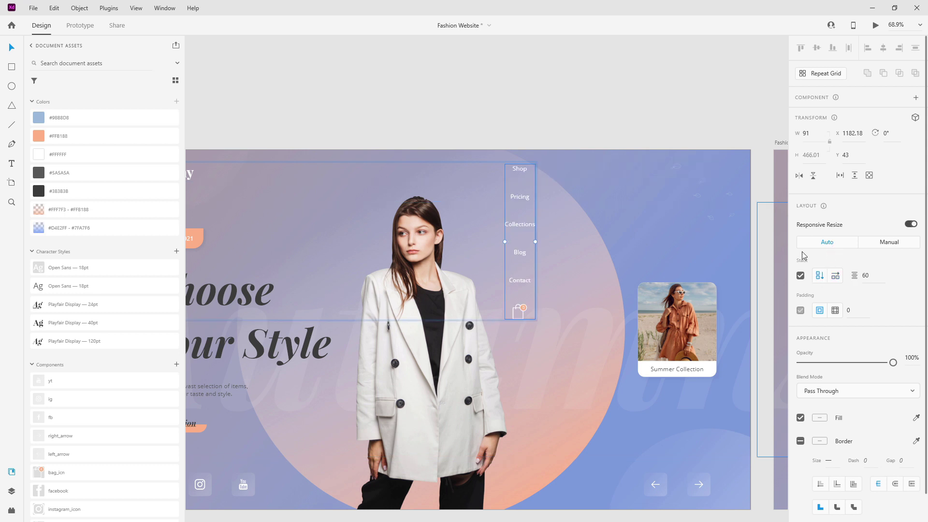
double_click(524, 311)
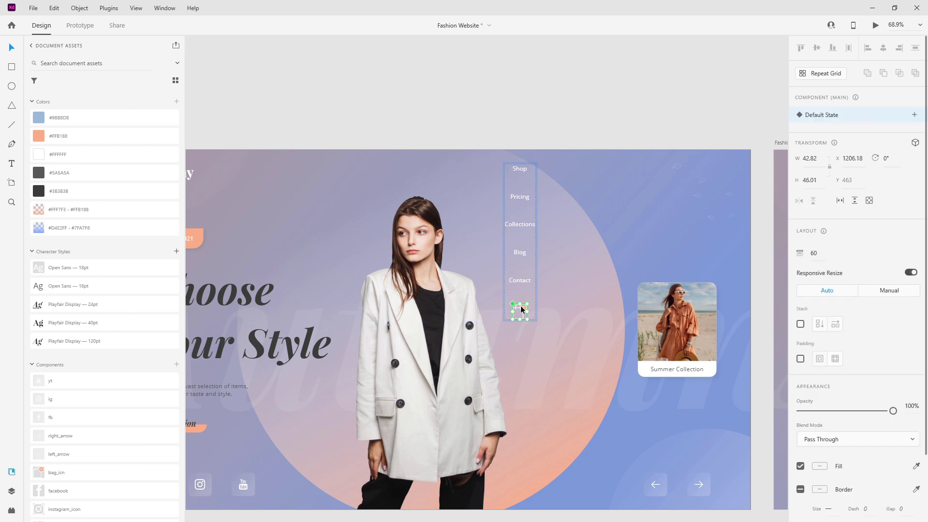
left_click_drag(522, 312, 522, 169)
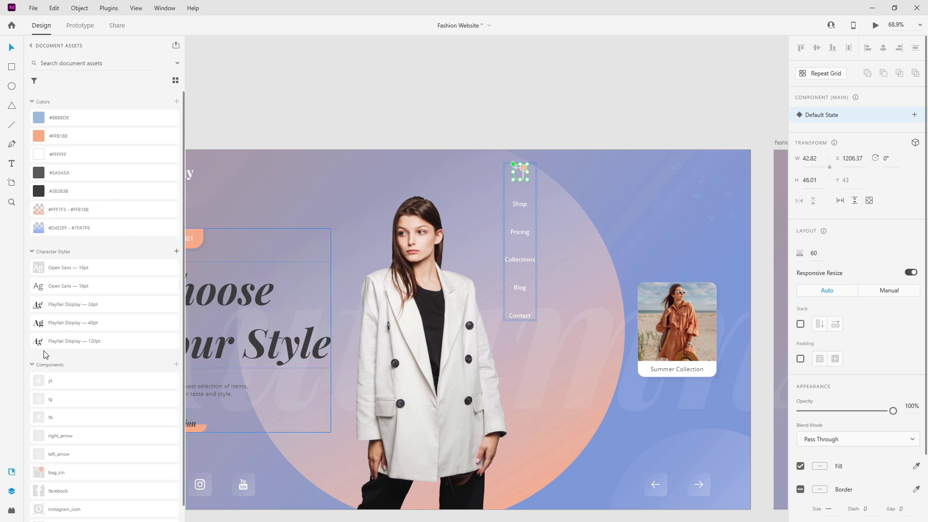
Show the artboard's layers, centre the nav items, then undo back to the horizontal row.
key("ctrl+y")
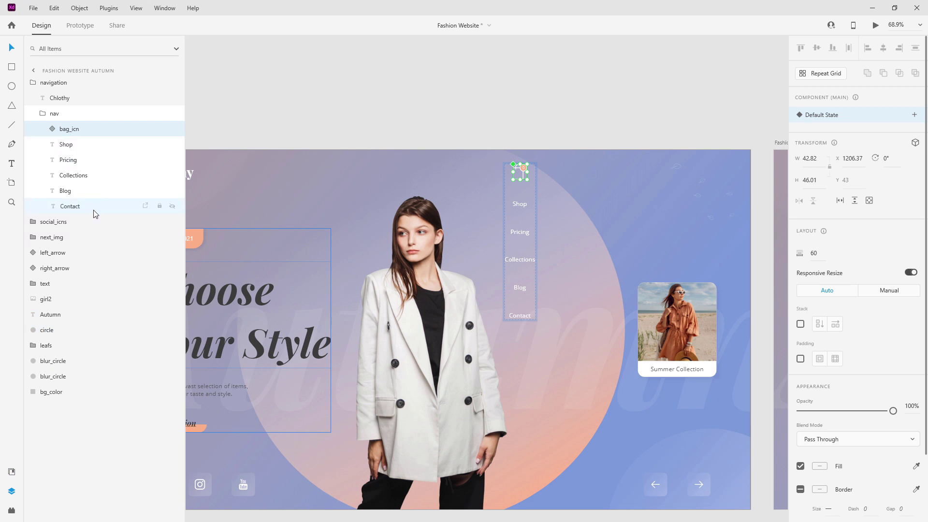
left_click(95, 211, "shift")
left_click(885, 51)
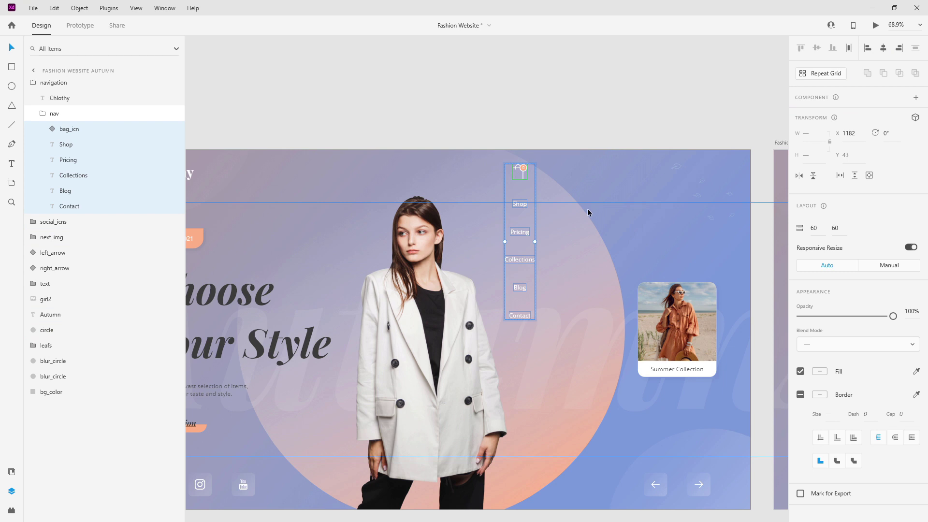
scroll(588, 213, "down", 3)
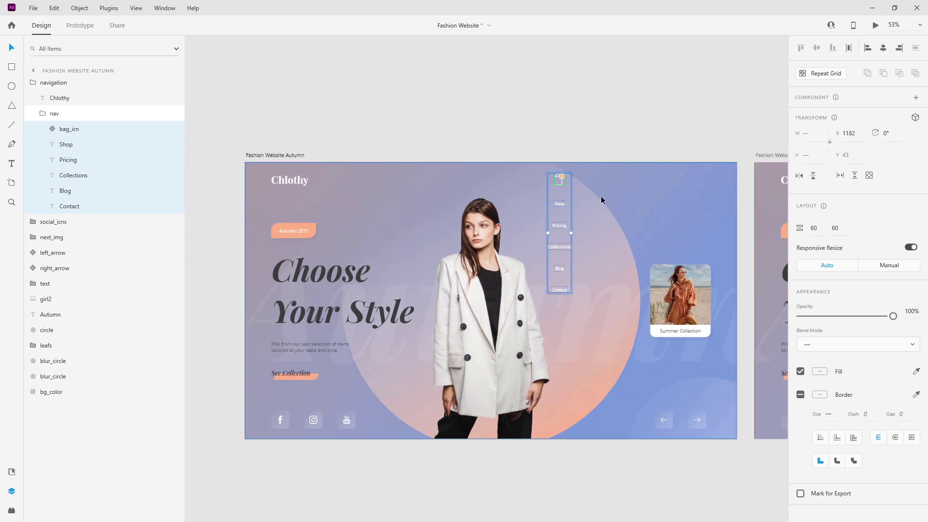
key("ctrl+z")
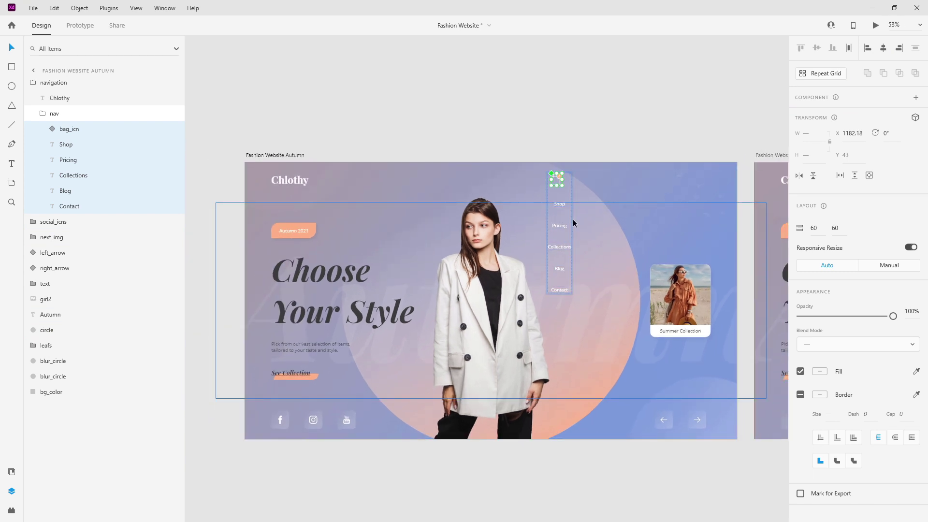
key("ctrl+z")
key("ctrl+z")
key("ctrl+z")
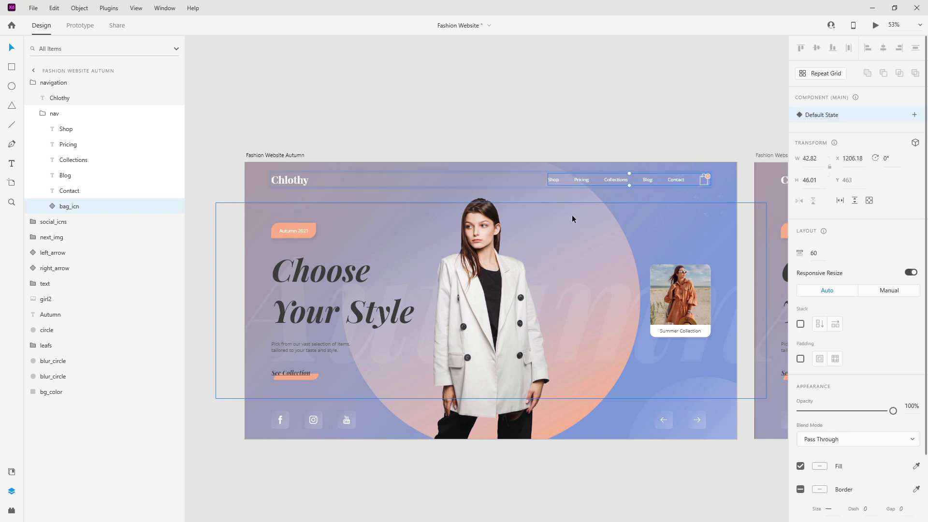
Inspect the hero text group's layers, including the Autumn 2021 tag and See Collection bar.
double_click(351, 319)
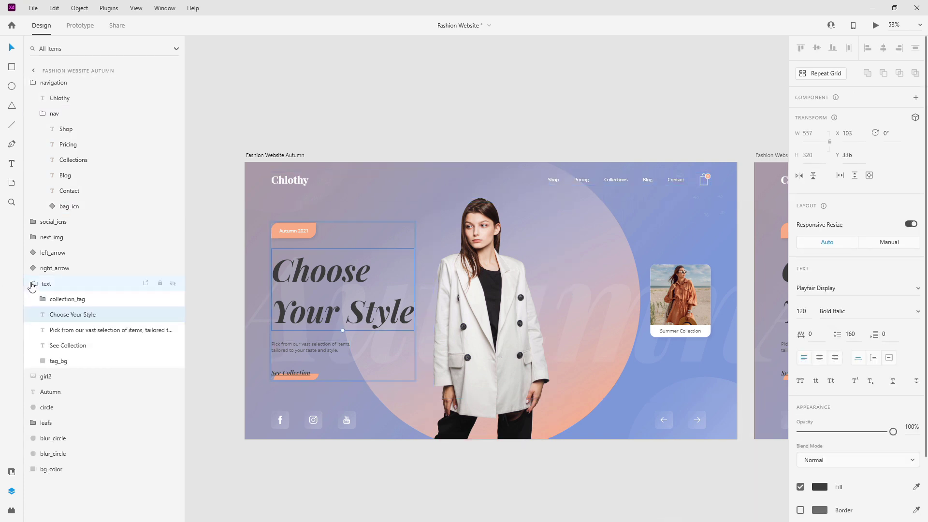
left_click(31, 285)
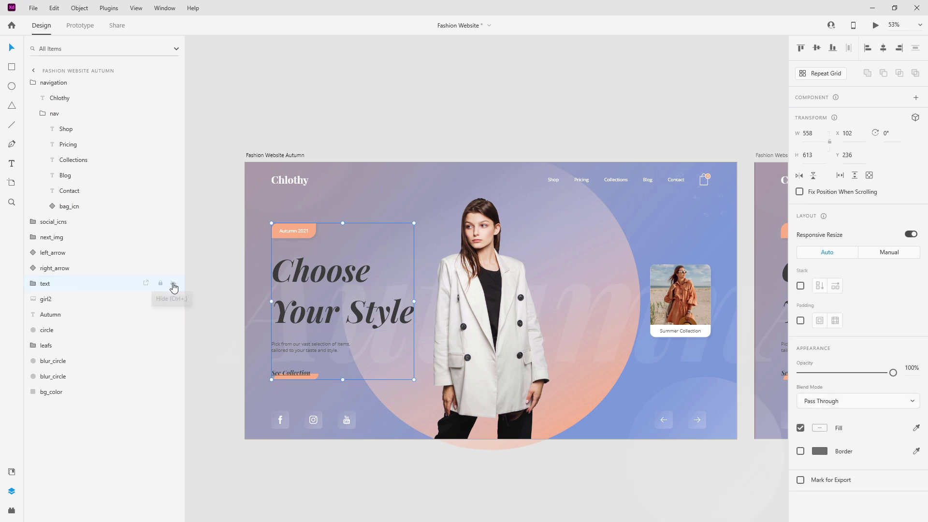
left_click(172, 284)
left_click(173, 284)
left_click(29, 286)
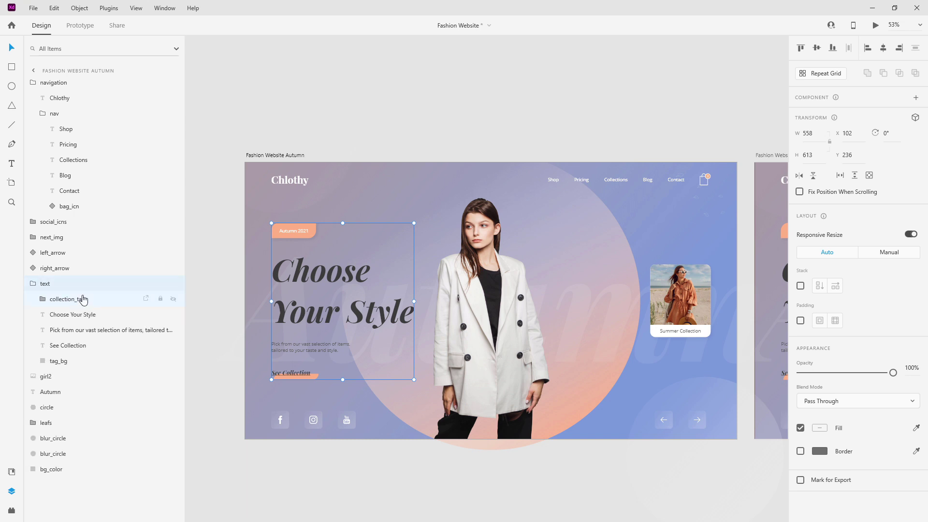
left_click(81, 299)
left_click(67, 361)
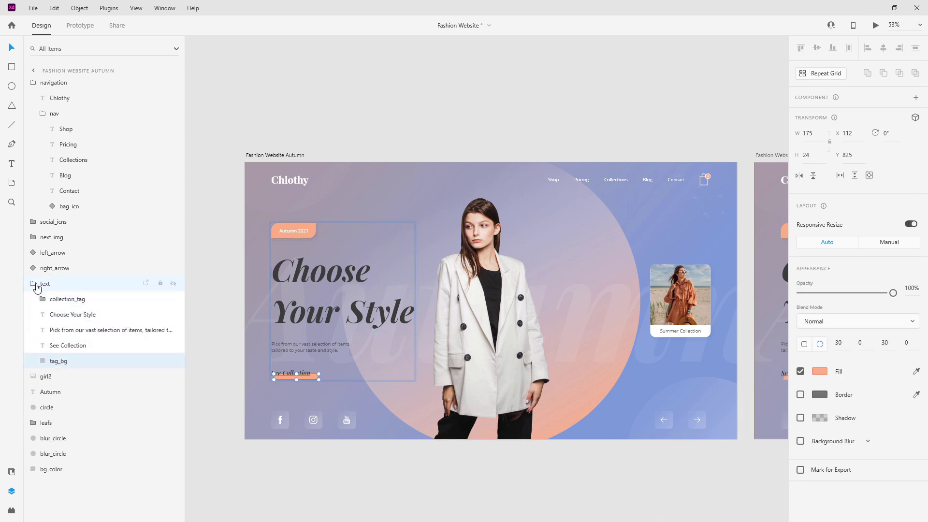
left_click(36, 287)
Apply a vertical stack to the hero text group and check its heading and paragraph.
left_click(801, 286)
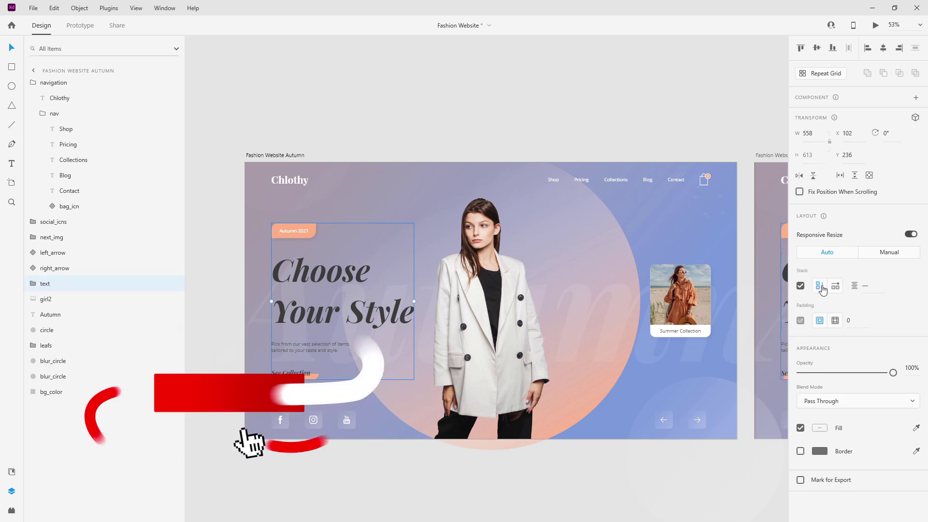
double_click(298, 264)
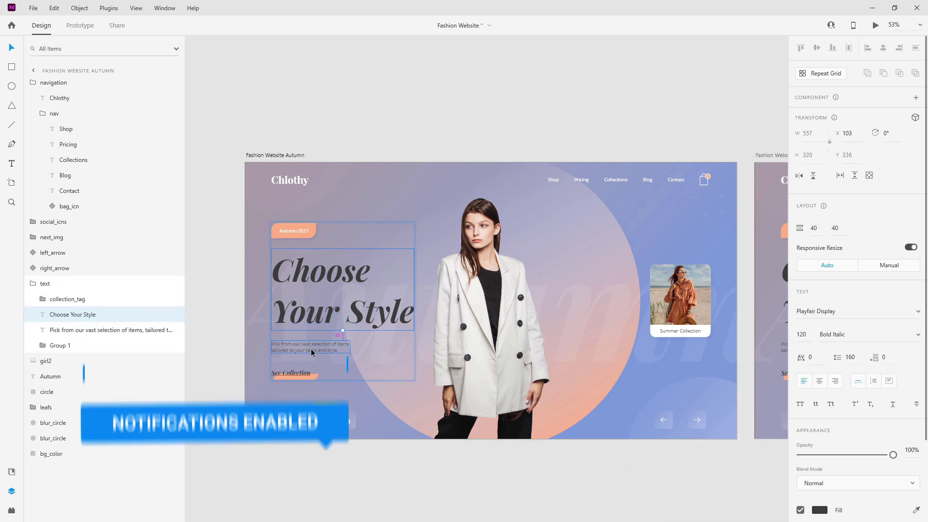
left_click(311, 348)
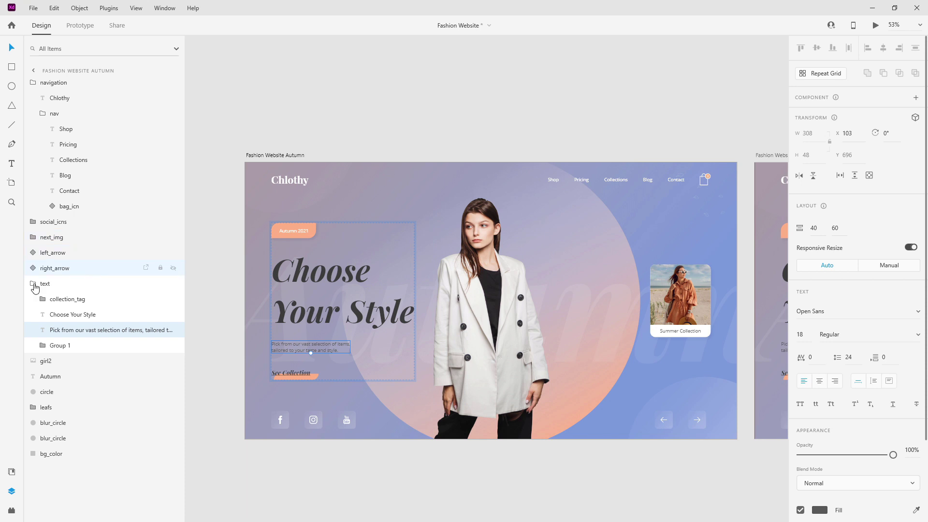
left_click(35, 287)
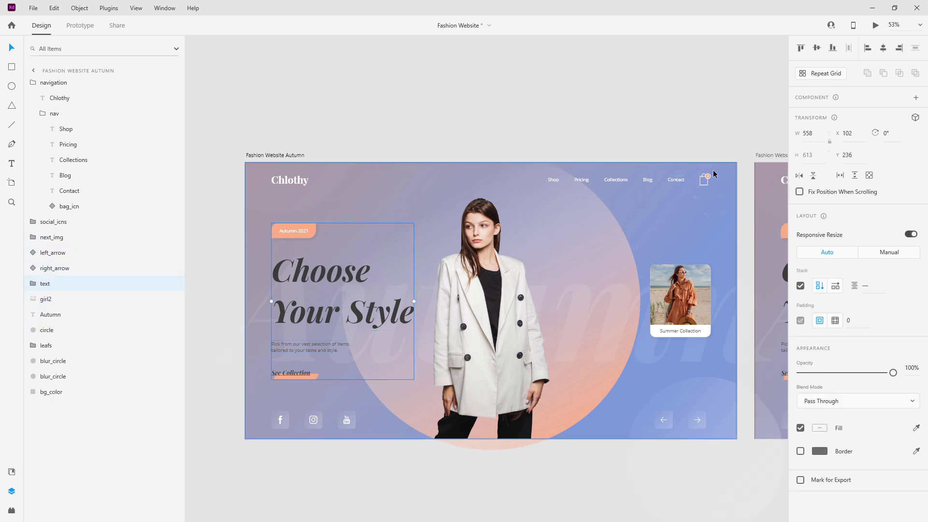
Drag the Choose Your Style heading above the Autumn 2021 tag, then move the tag back on top.
double_click(360, 281)
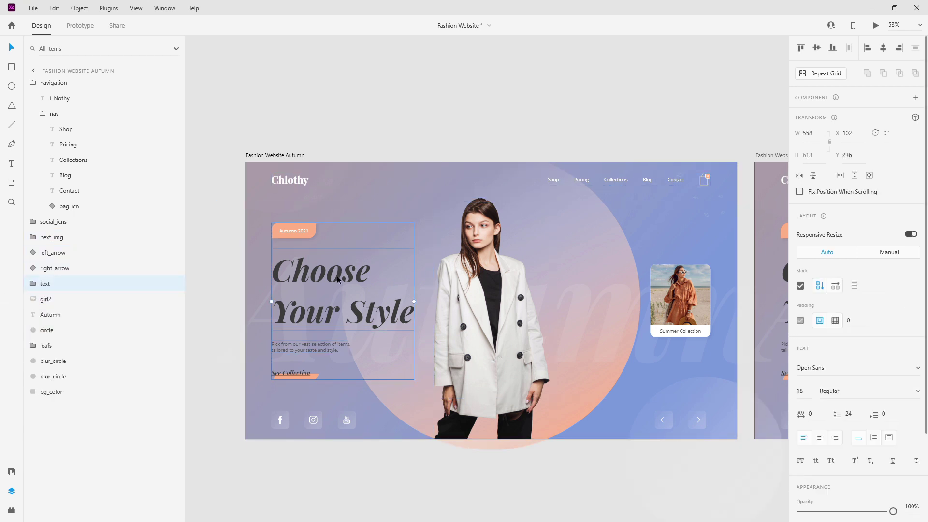
left_click_drag(360, 281, 354, 256)
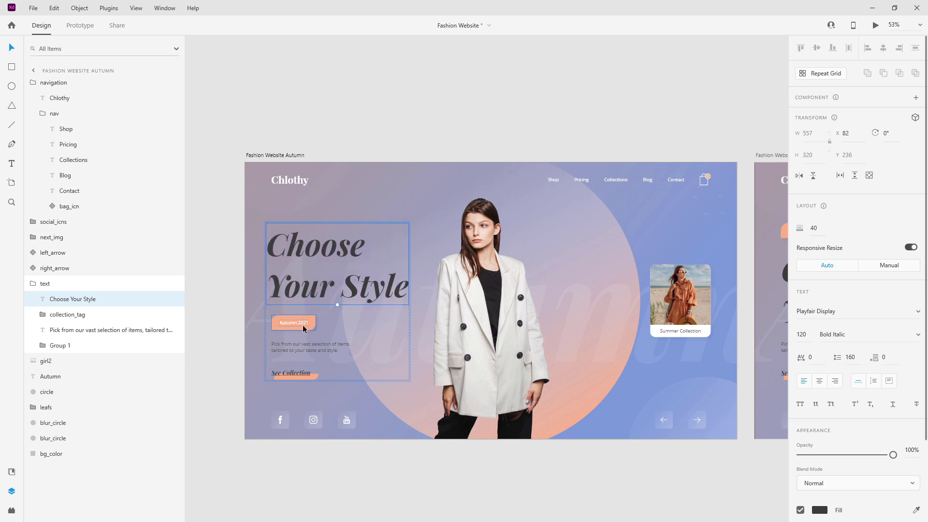
left_click_drag(306, 327, 309, 236)
Move See Collection up below the tag, then undo it back to last place.
left_click(313, 350)
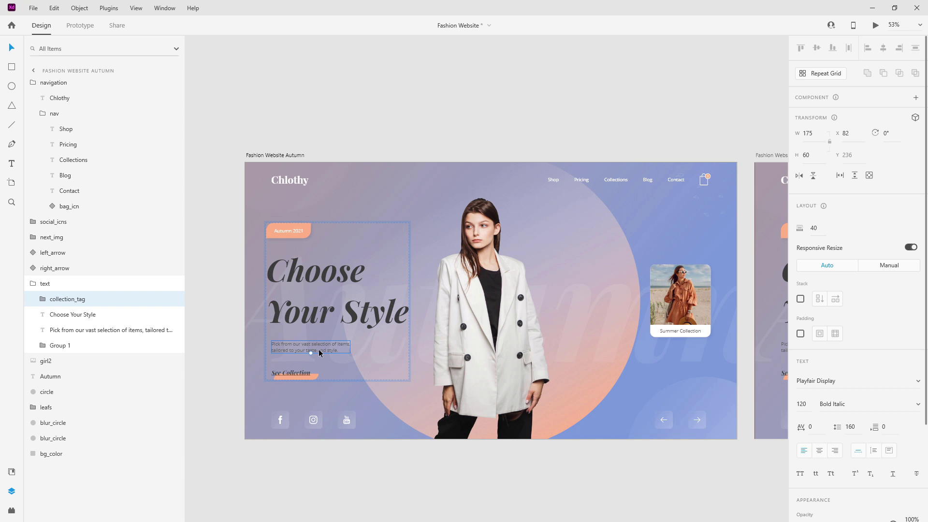
left_click_drag(296, 373, 288, 257)
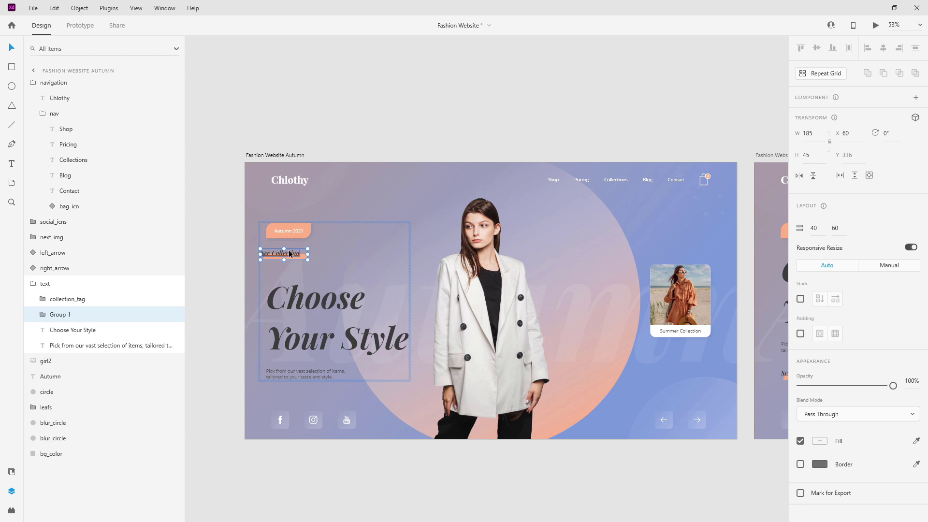
key("ctrl+z")
key("ctrl+z")
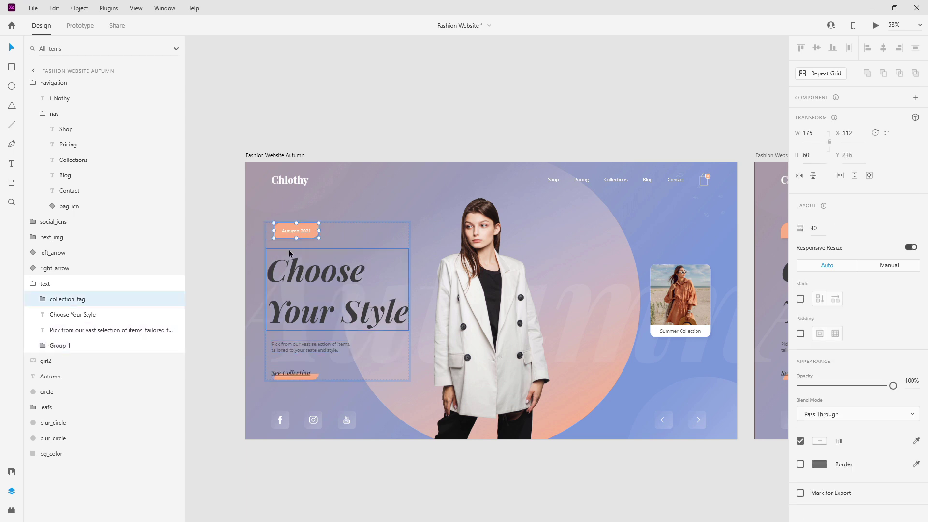
key("ctrl+z")
key("ctrl+z")
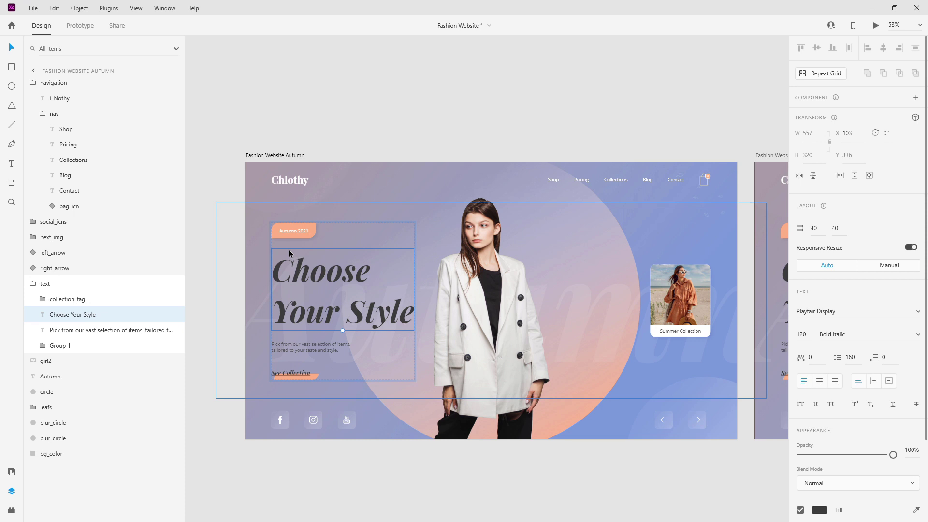
Collapse the text group and nav layers, then select the social icons group.
left_click(27, 283)
left_click(36, 113)
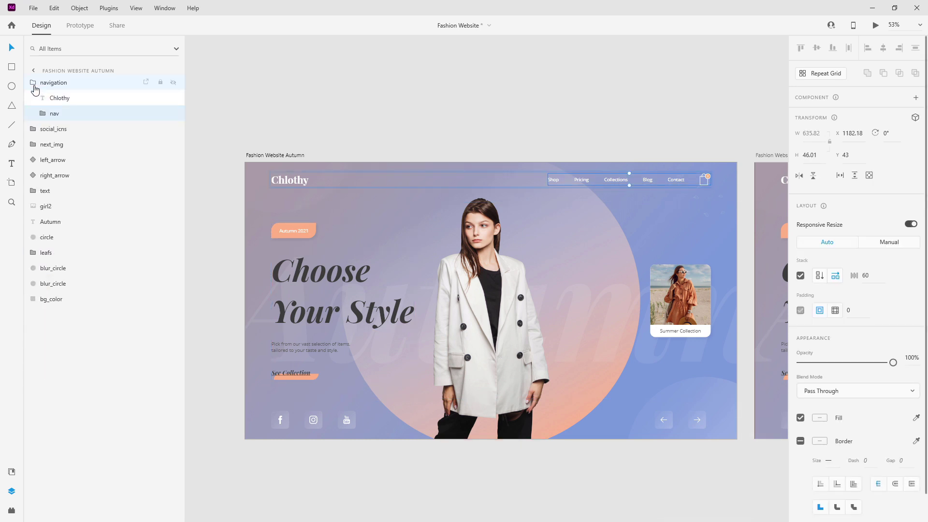
left_click(27, 82)
left_click(355, 419)
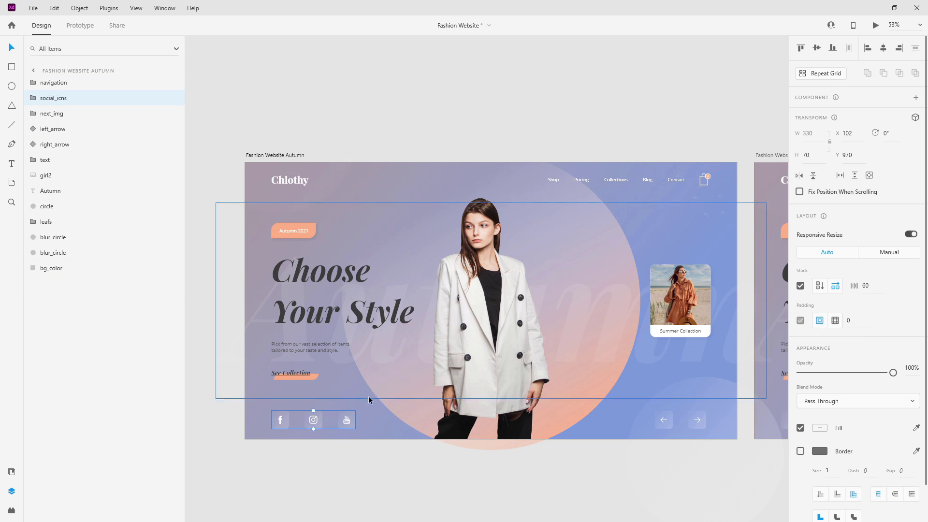
Widen the gap between the social icons, then revert it to 60.
double_click(312, 420)
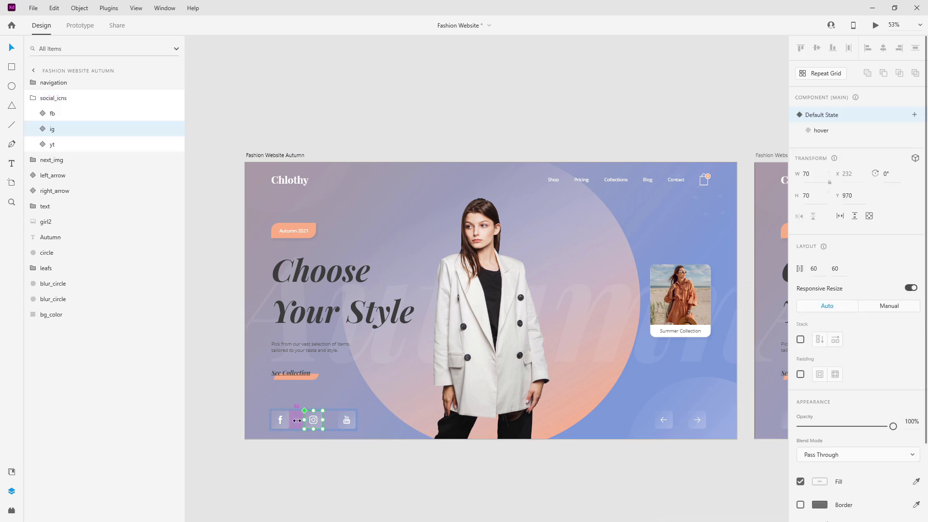
left_click_drag(296, 421, 335, 419)
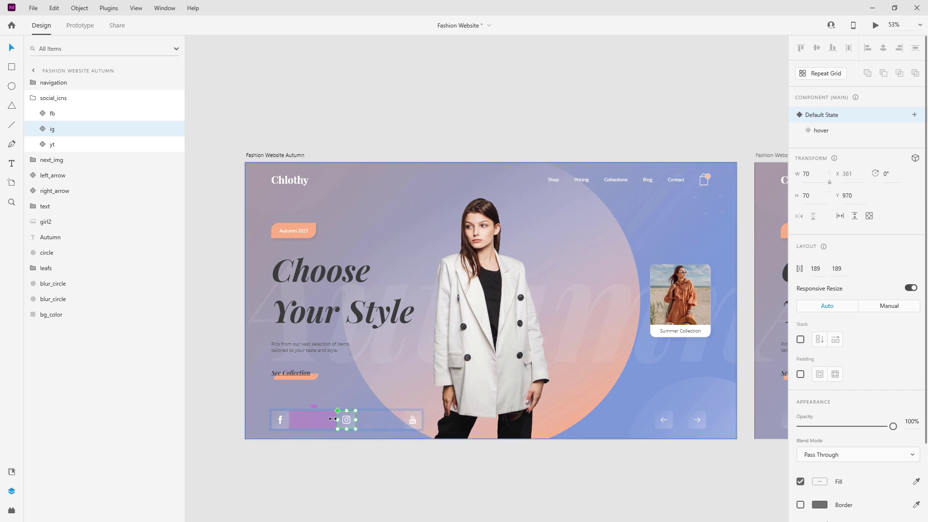
key("ctrl+z")
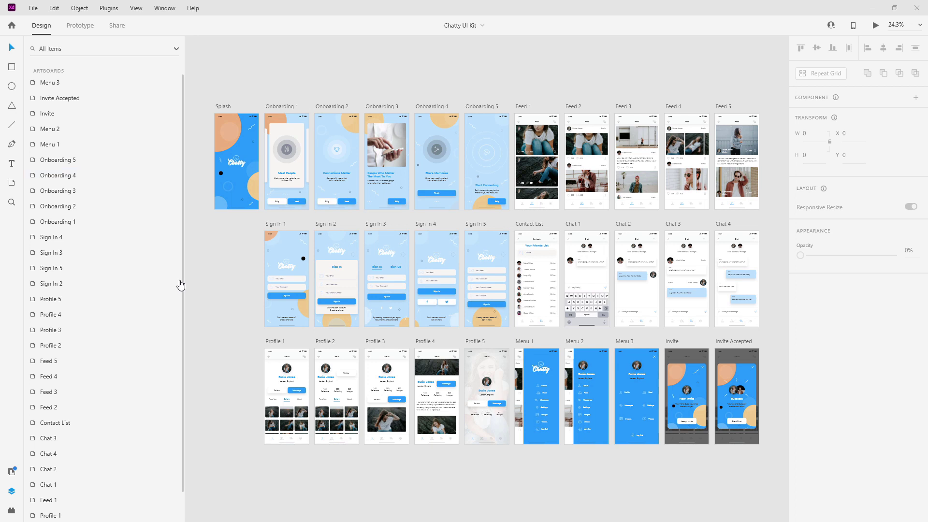
scroll(314, 281, "up", 5)
scroll(398, 289, "up", 2)
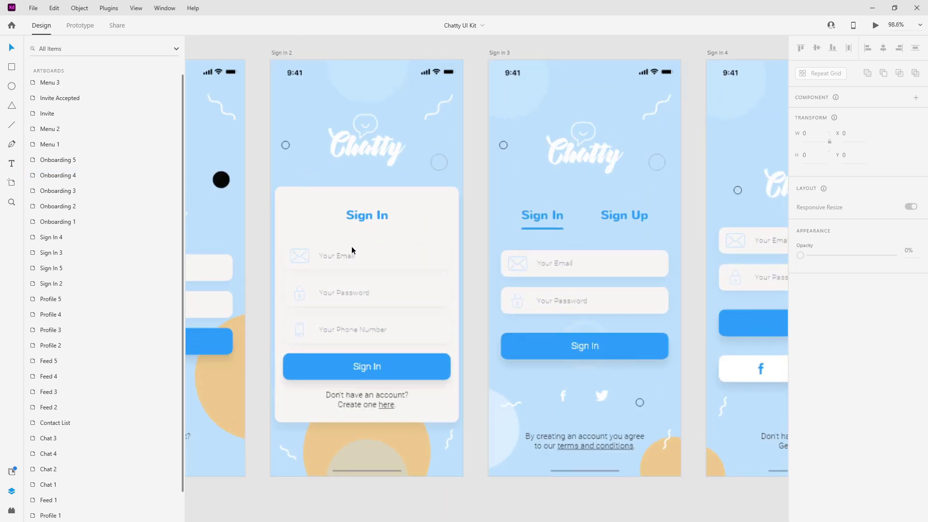
scroll(352, 245, "up", 3)
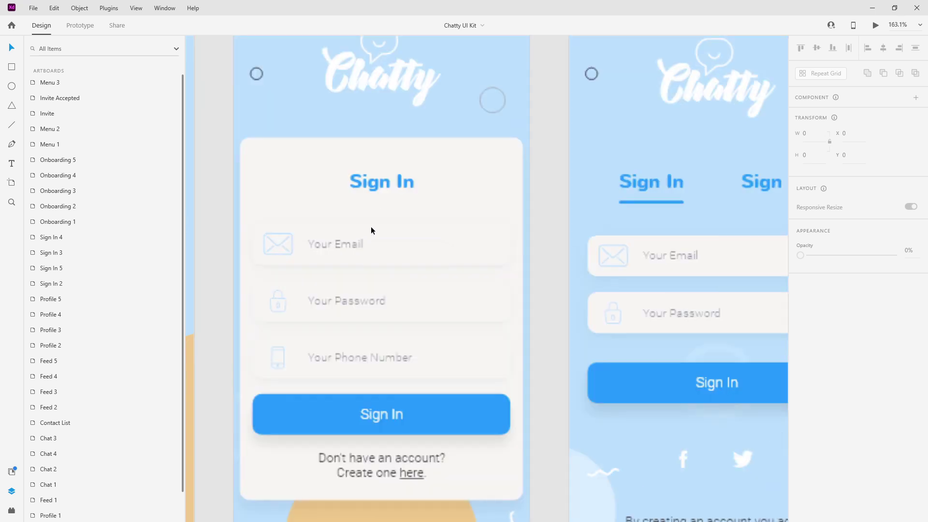
left_click(580, 222)
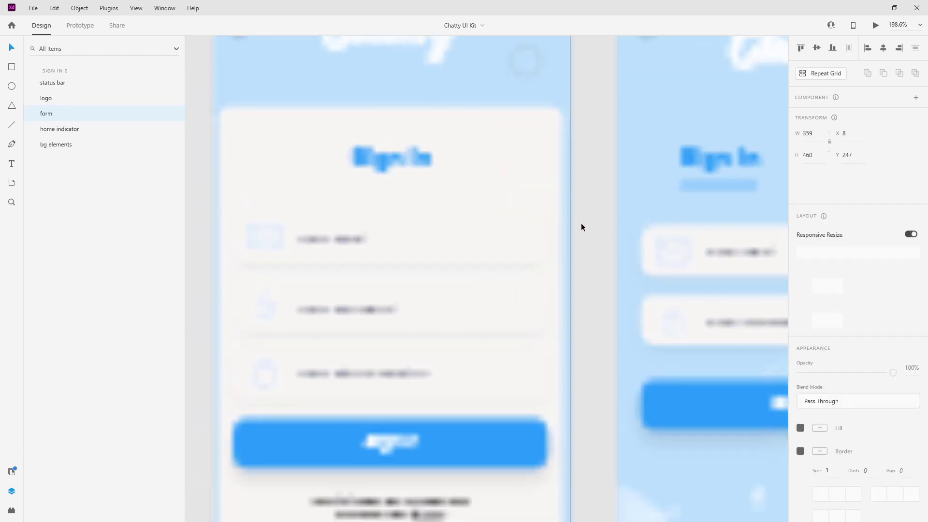
scroll(317, 263, "down", 2)
scroll(415, 253, "down", 1)
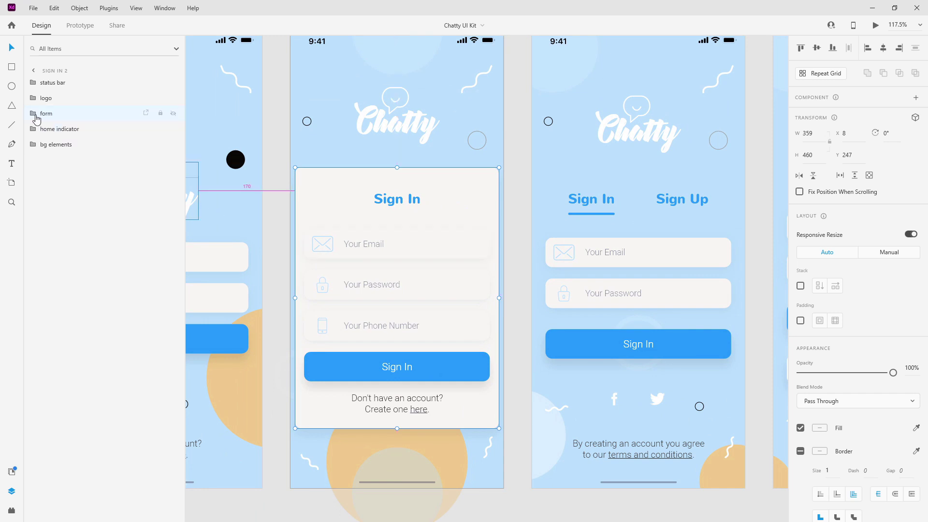
left_click(173, 114)
left_click(173, 114)
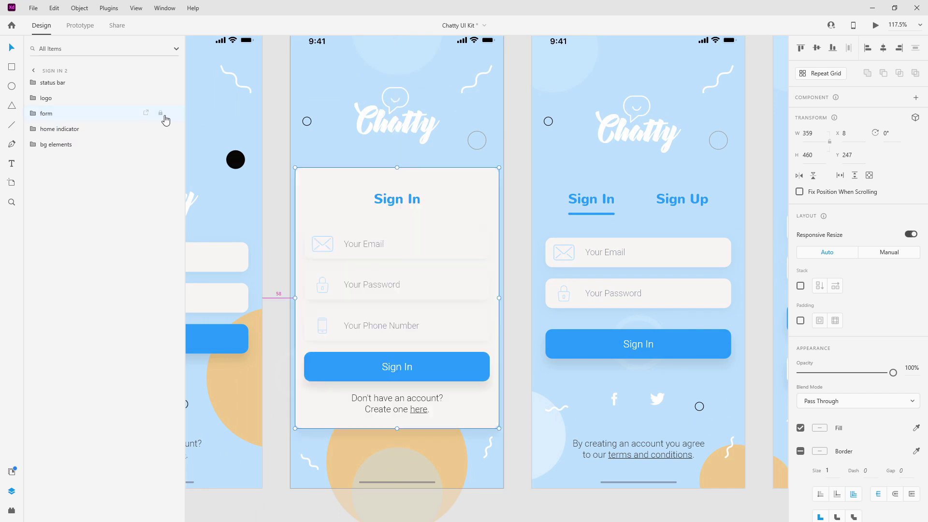
left_click(33, 114)
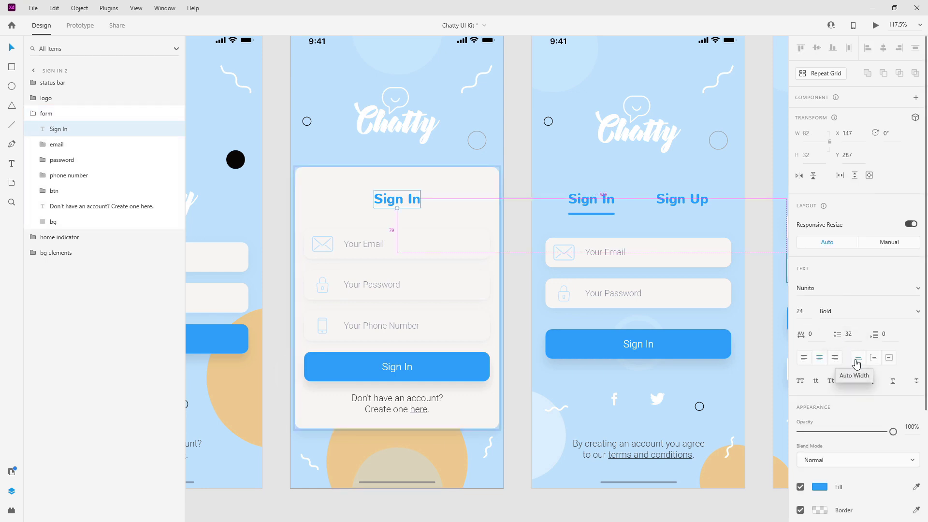
left_click(75, 207)
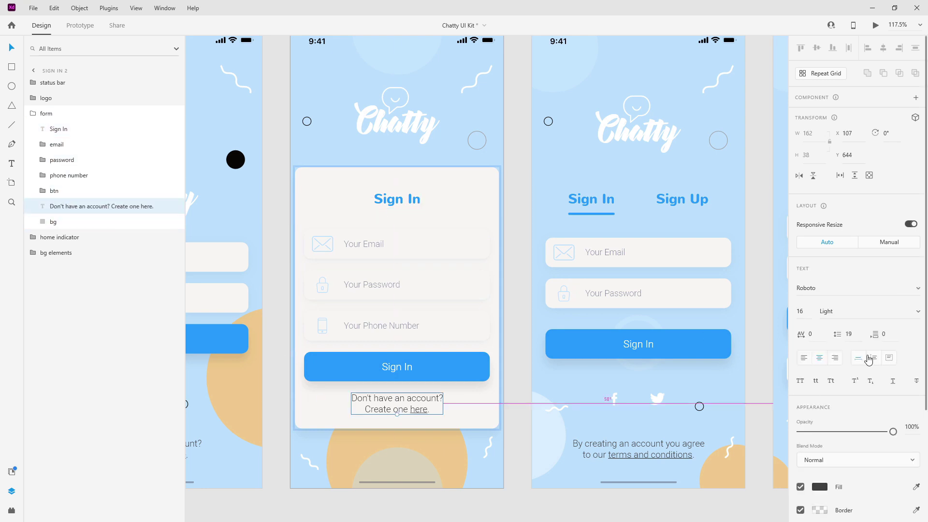
left_click(31, 115)
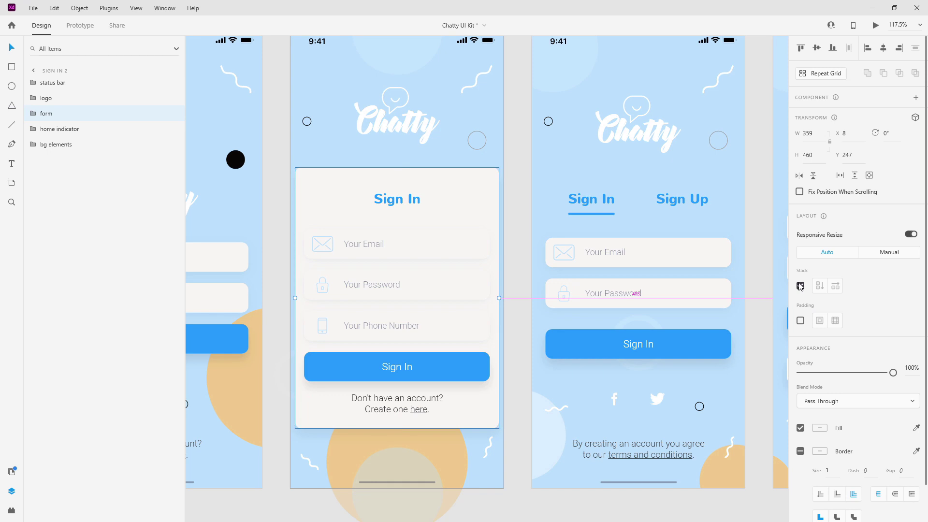
Make the Sign In 2 form a vertical stack and test stretching its width.
left_click(800, 286)
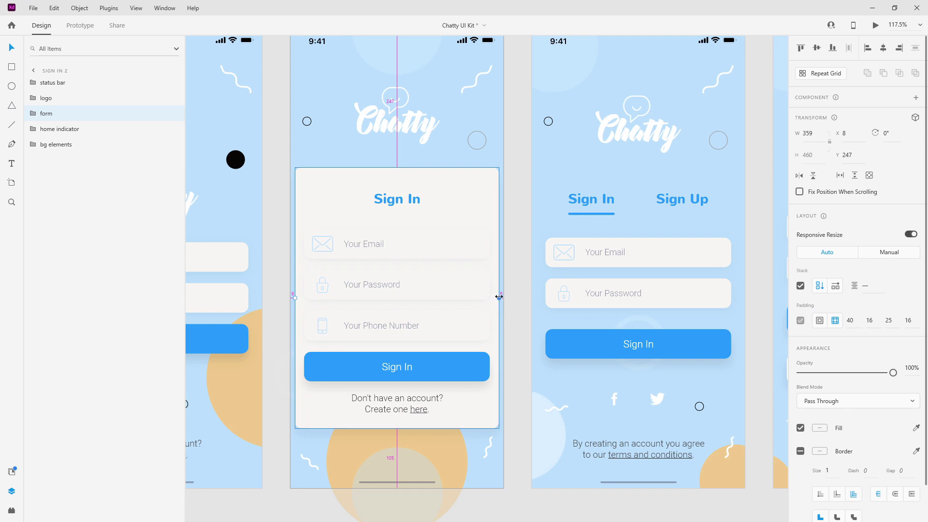
left_click_drag(508, 295, 731, 284)
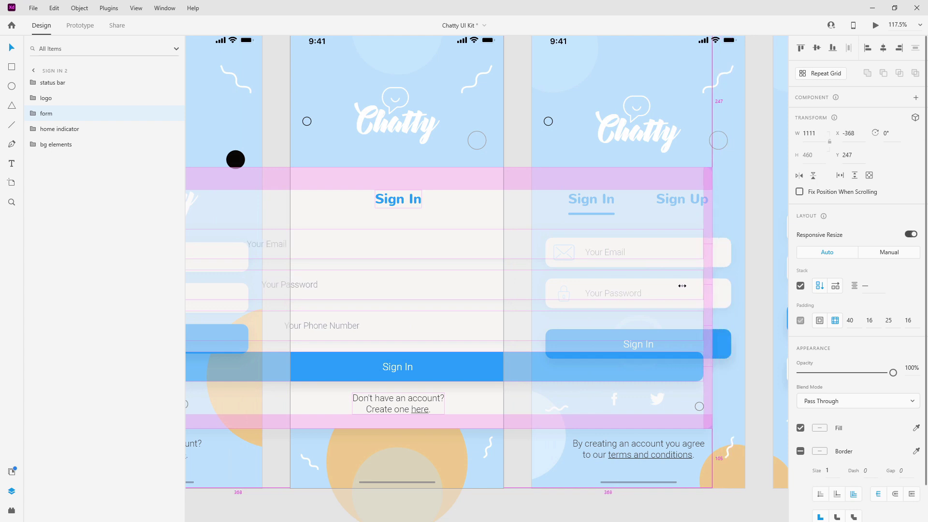
left_click_drag(682, 286, 592, 290)
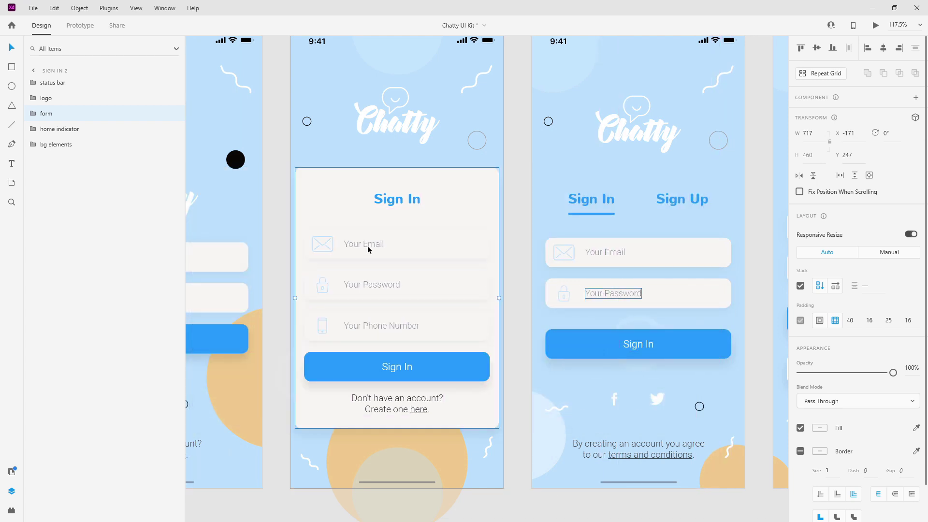
Group the email, lock and phone icons with their placeholder texts.
left_click(27, 113)
left_click(83, 175)
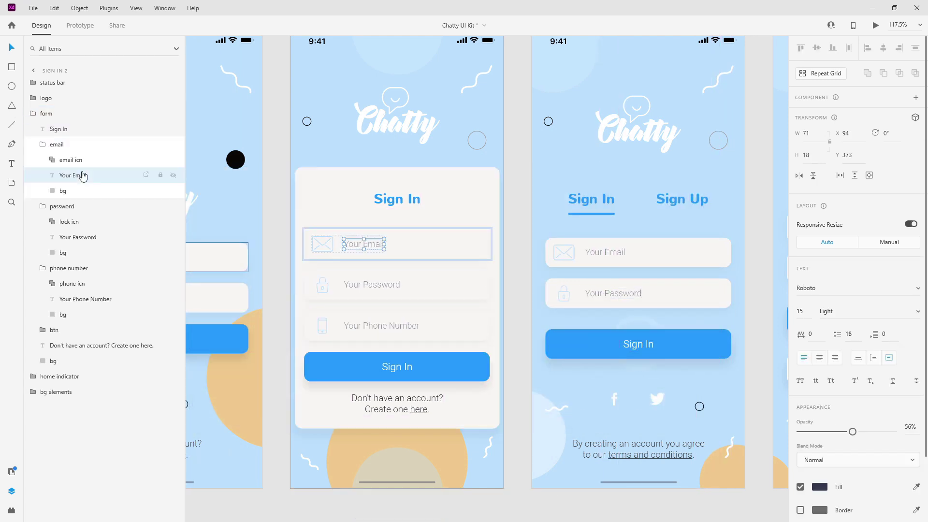
left_click(81, 162, "shift")
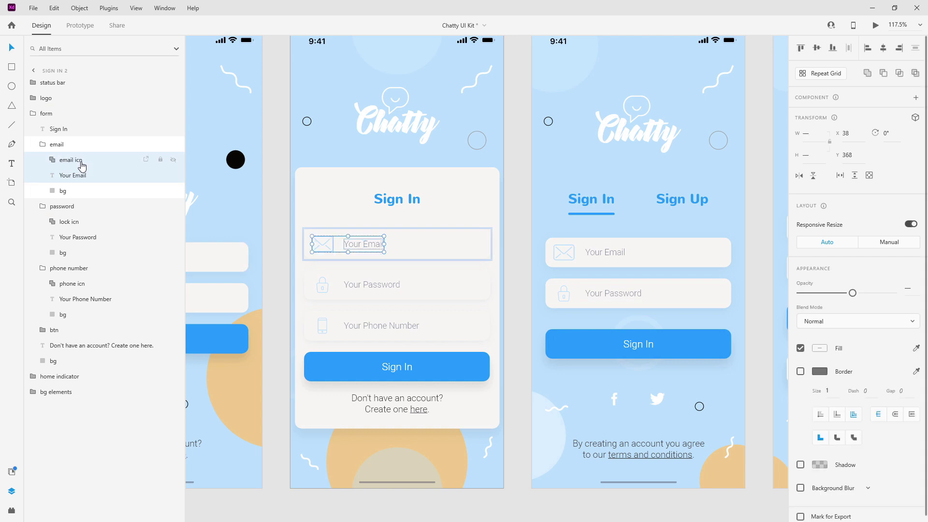
key("ctrl+g")
left_click(72, 206)
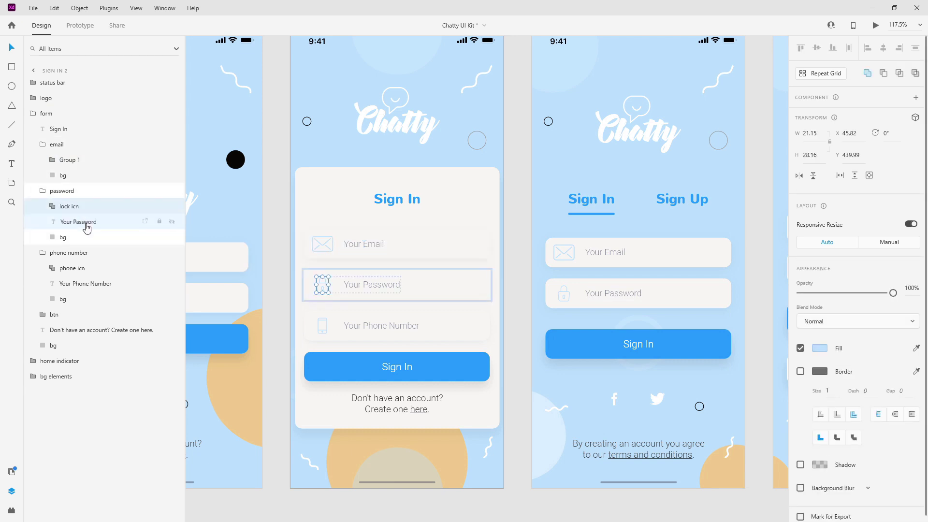
left_click(80, 222, "shift")
key("ctrl+g")
left_click(85, 252)
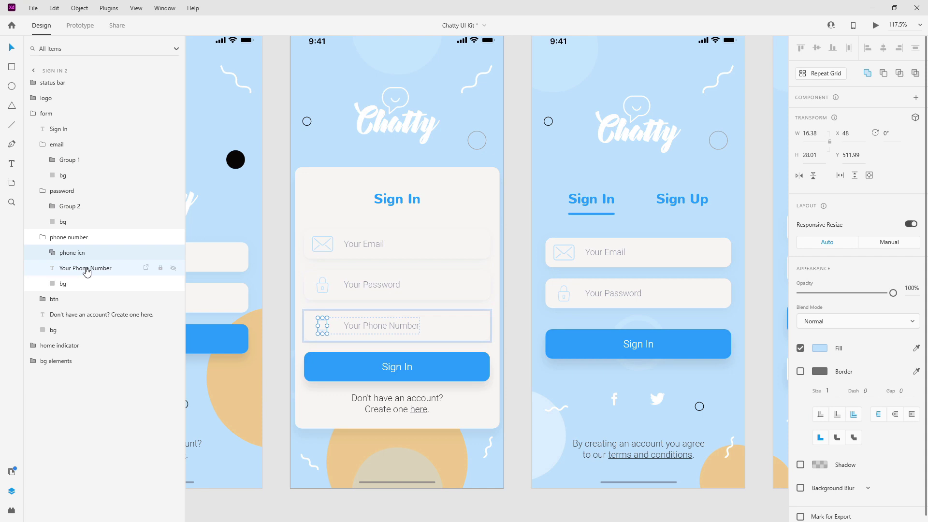
left_click(87, 268, "shift")
key("ctrl+g")
Stretch the form group wider to test resizing, then undo it.
left_click(48, 114)
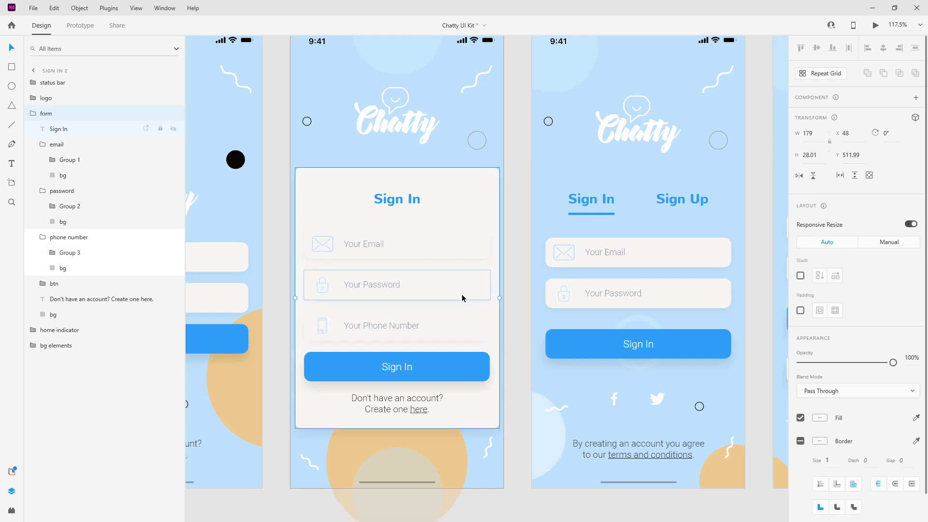
left_click_drag(499, 298, 782, 296)
key("ctrl+z")
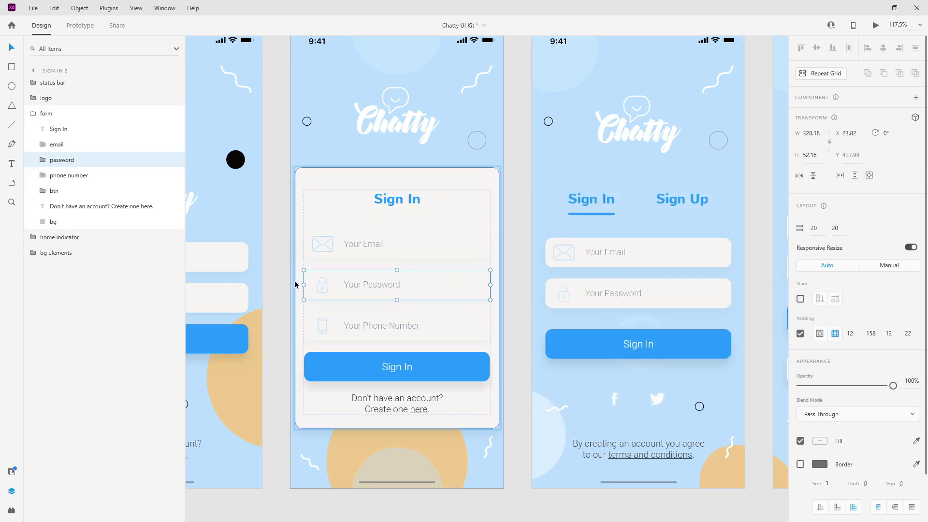
left_click(32, 114)
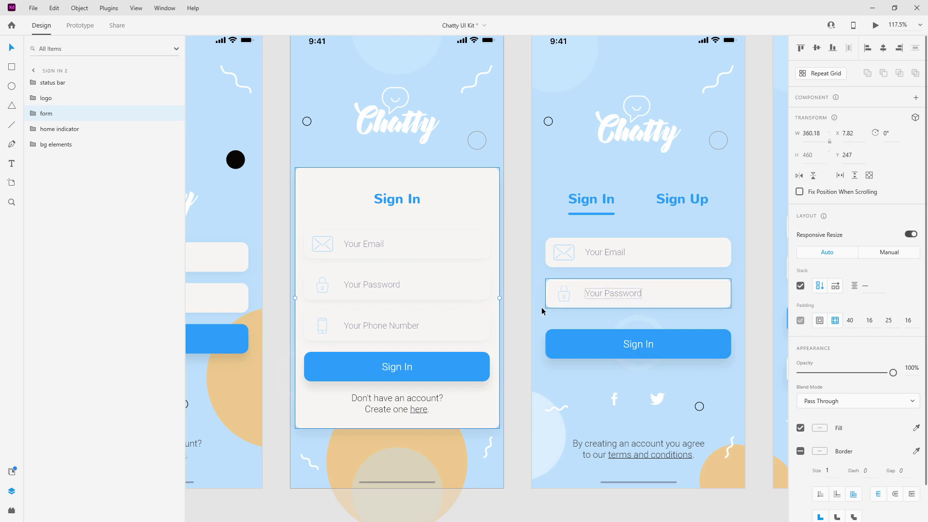
double_click(360, 247)
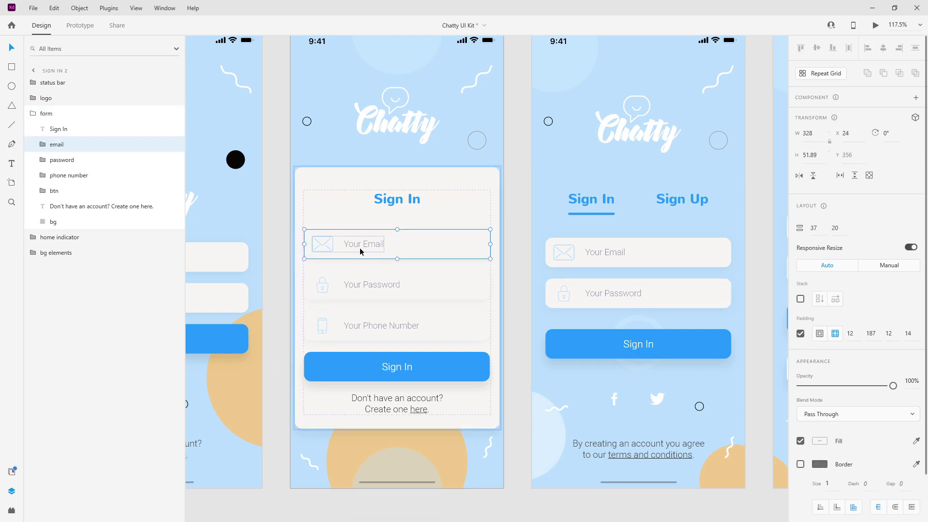
left_click(372, 288)
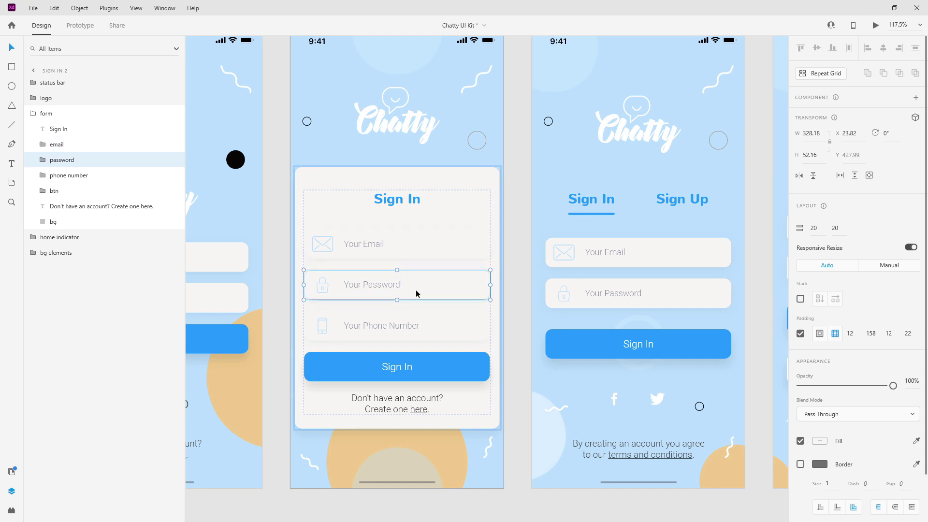
left_click_drag(417, 292, 399, 251)
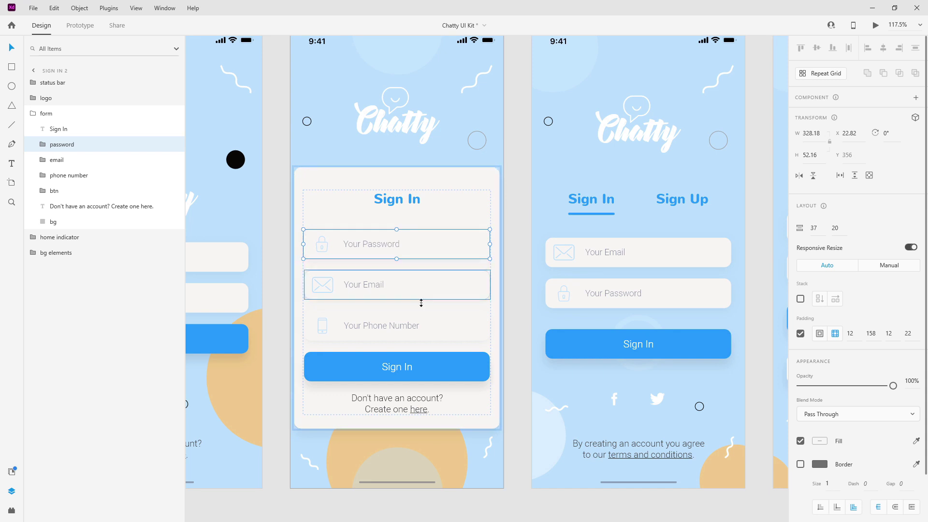
left_click(467, 367)
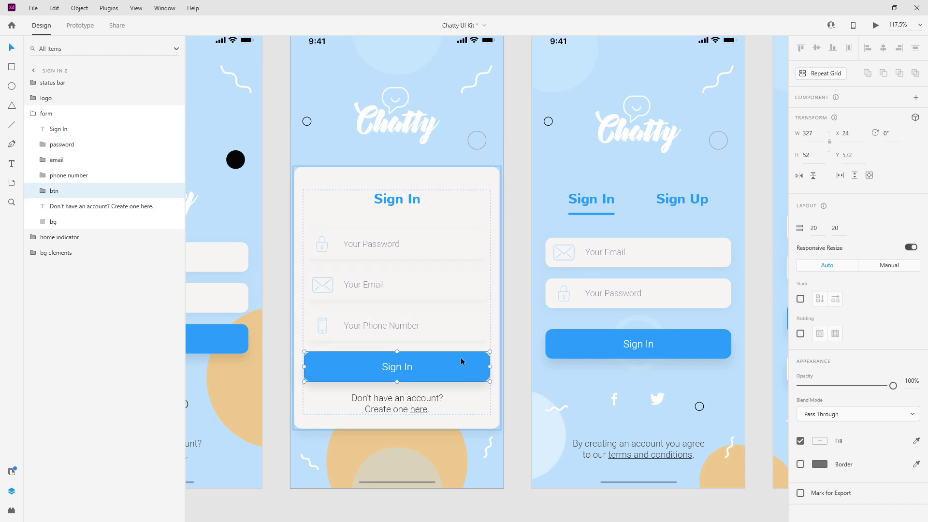
left_click_drag(490, 364, 432, 363)
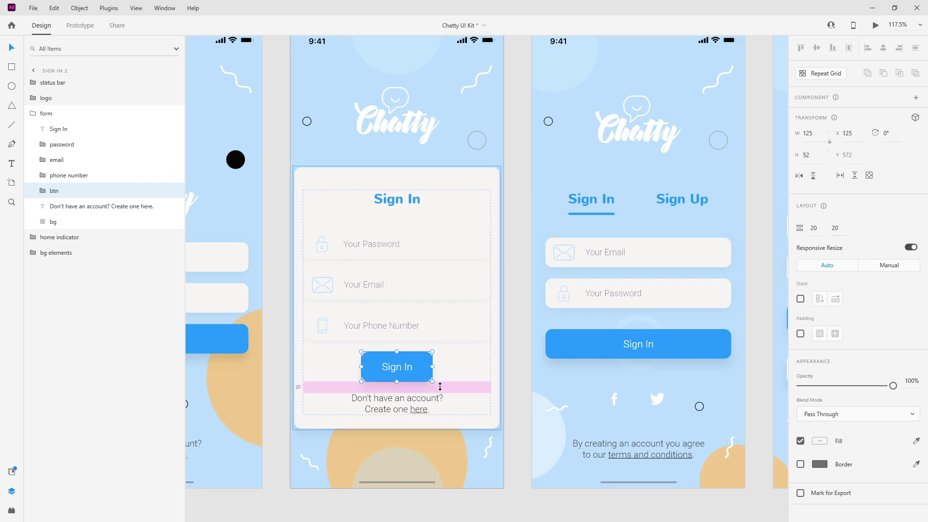
key("ctrl+z")
key("ctrl+z")
left_click(422, 403)
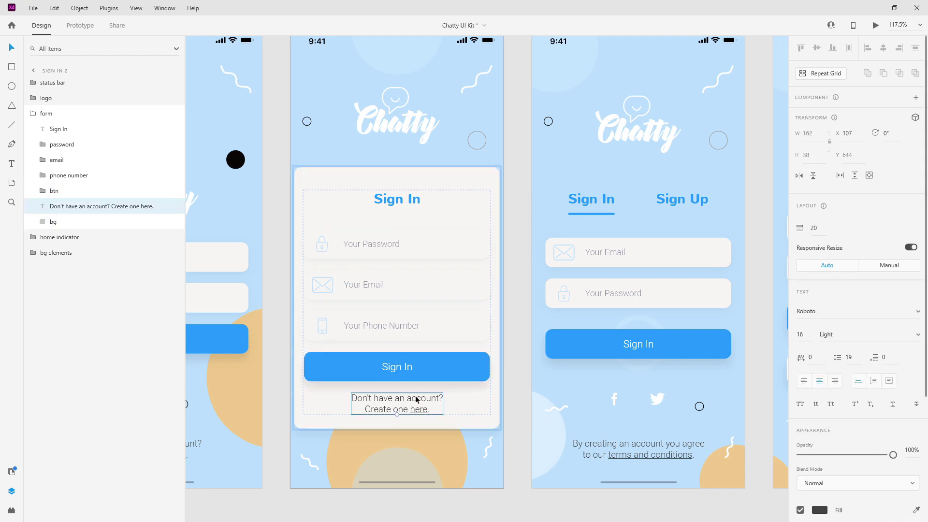
left_click_drag(417, 399, 414, 358)
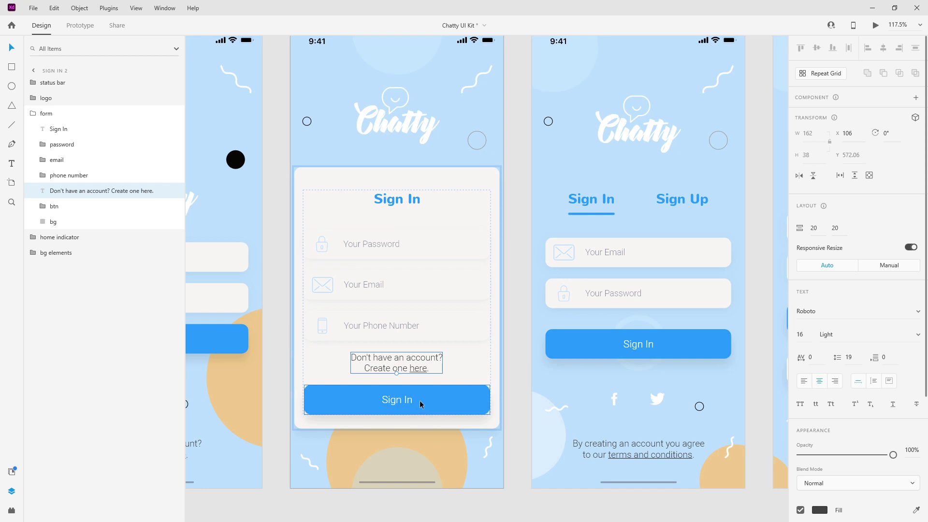
key("ctrl+z")
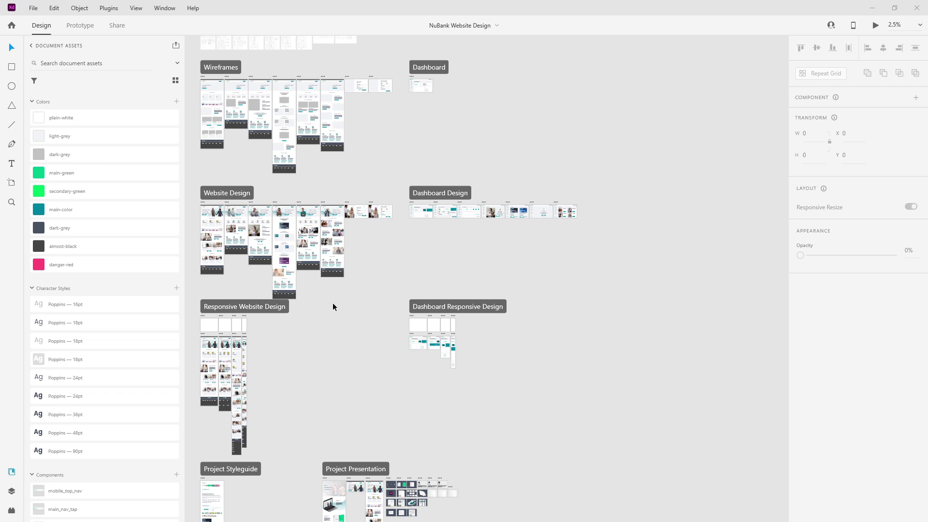
Zoom into the Services For Modern Future section of the NuBank homepage.
scroll(317, 216, "up", 5)
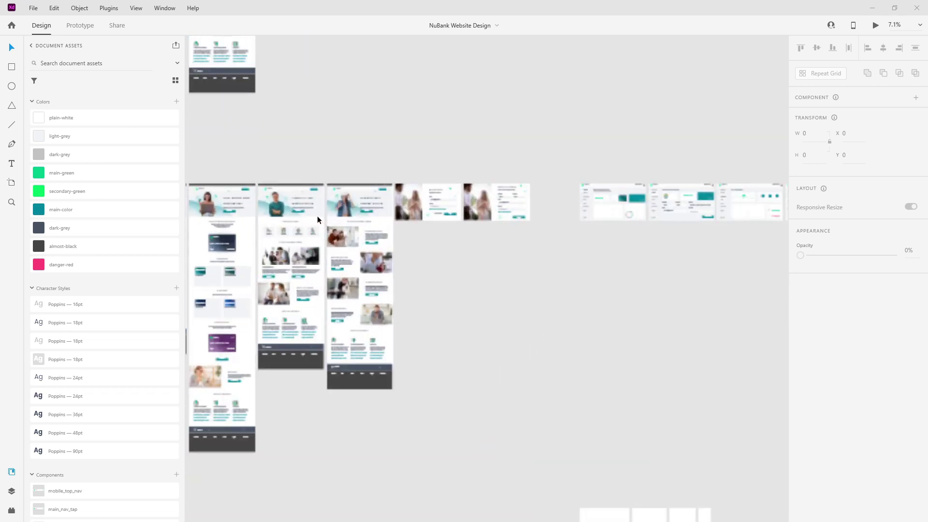
scroll(317, 215, "up", 3)
scroll(462, 221, "up", 4)
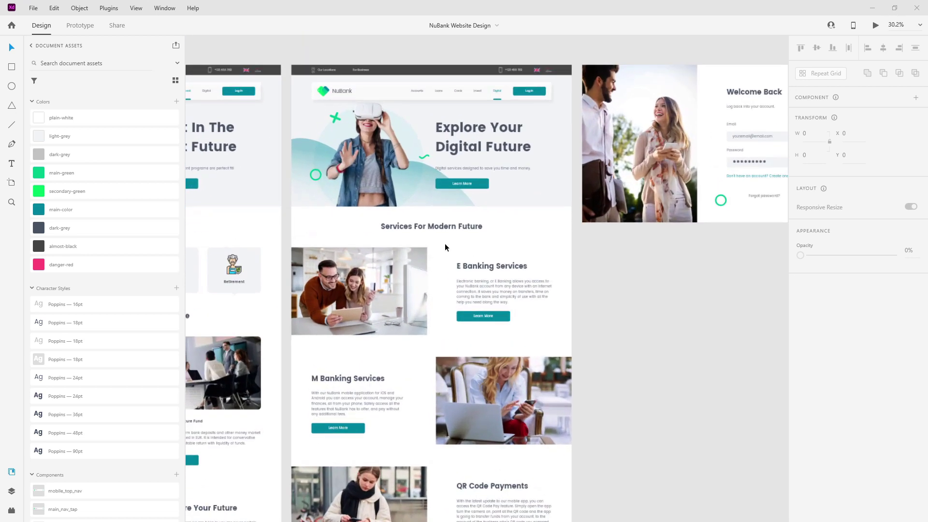
scroll(392, 227, "down", 2)
scroll(394, 221, "down", 3)
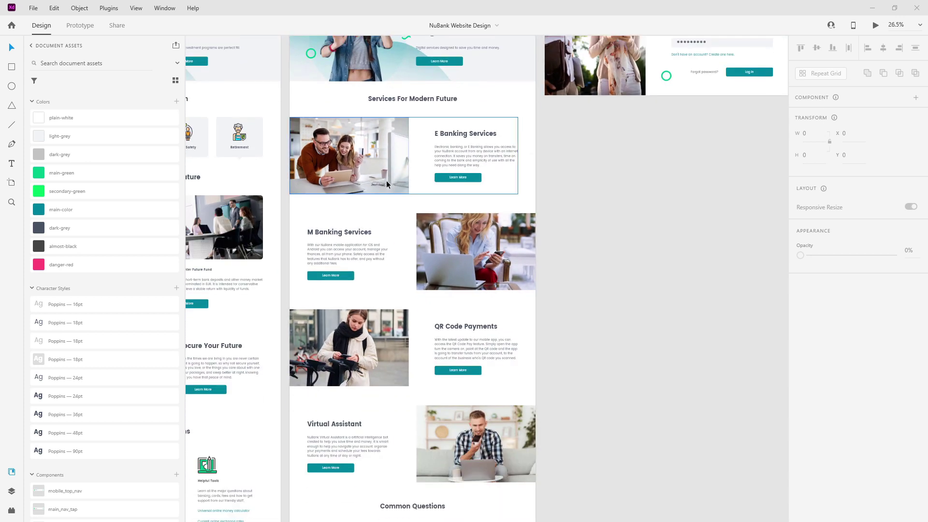
Show the Layers list and move the E Banking image right of its text, then back left.
left_click(389, 165)
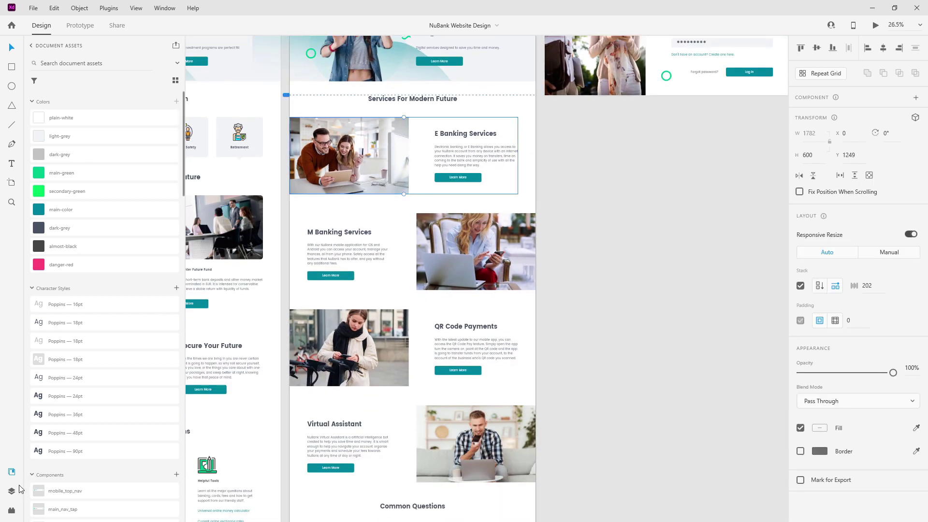
left_click(11, 490)
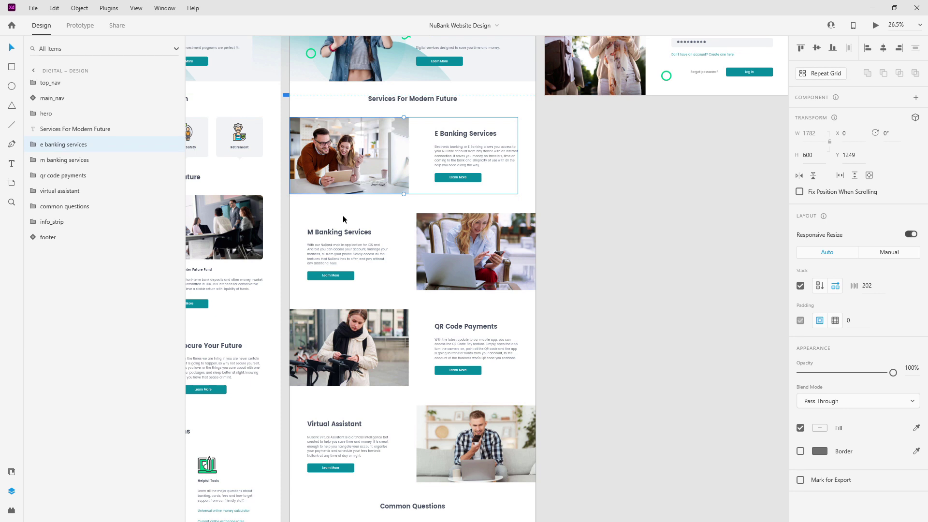
double_click(351, 153)
left_click_drag(351, 153, 405, 149)
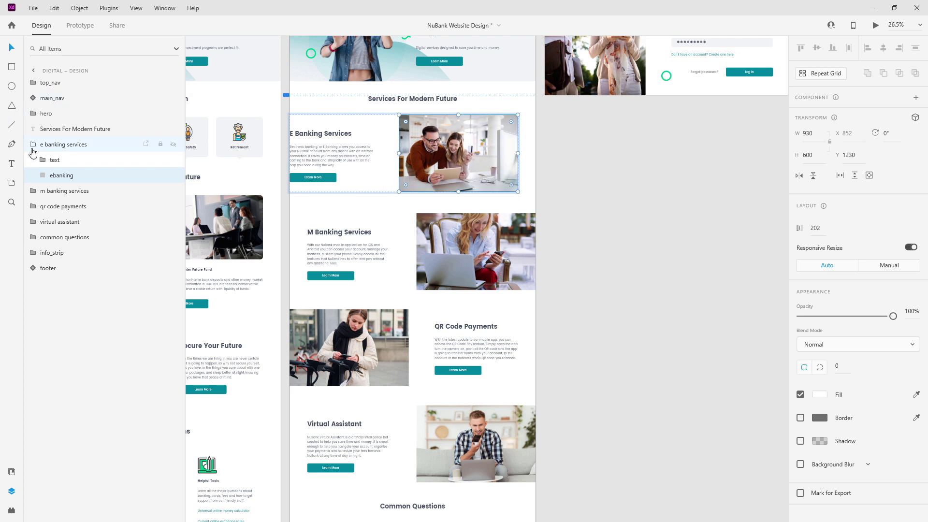
left_click(27, 144)
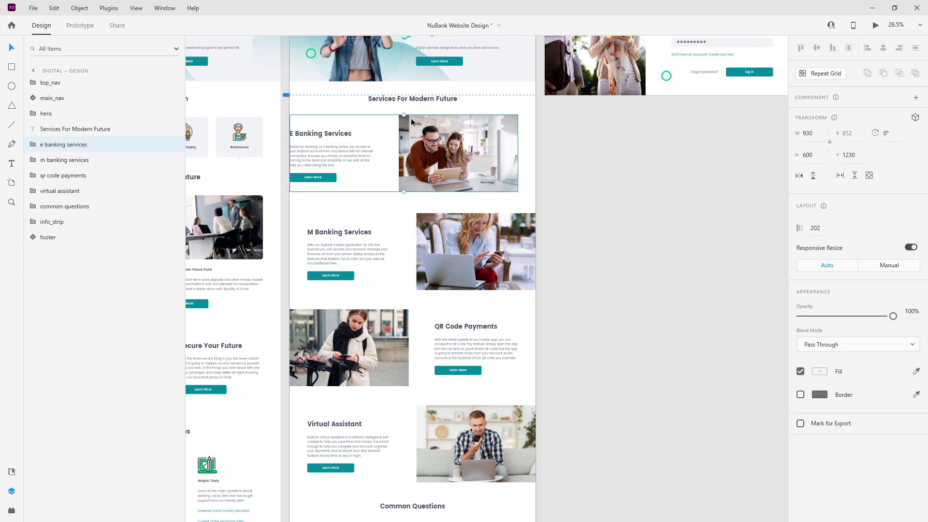
double_click(477, 134)
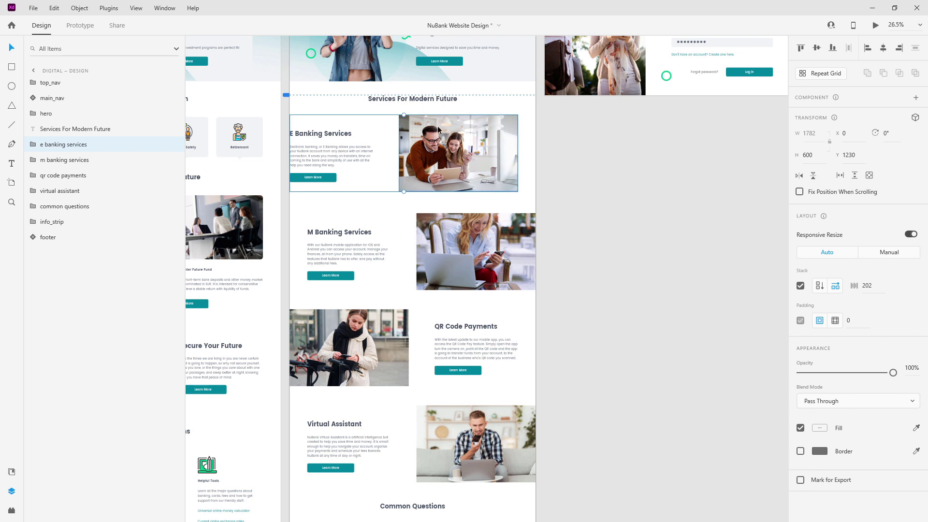
left_click_drag(477, 134, 437, 134)
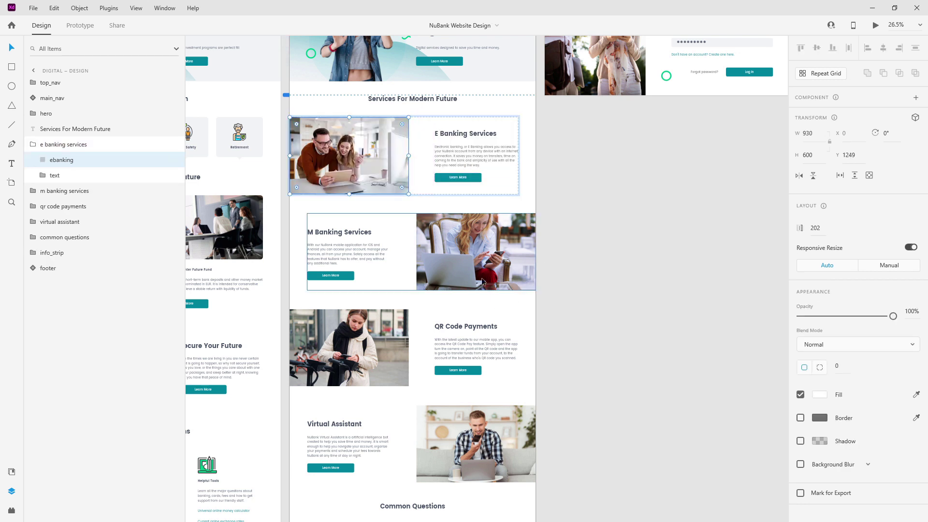
Inspect the M Banking Services row and its image, then reselect the e banking group.
left_click(432, 266)
double_click(432, 265)
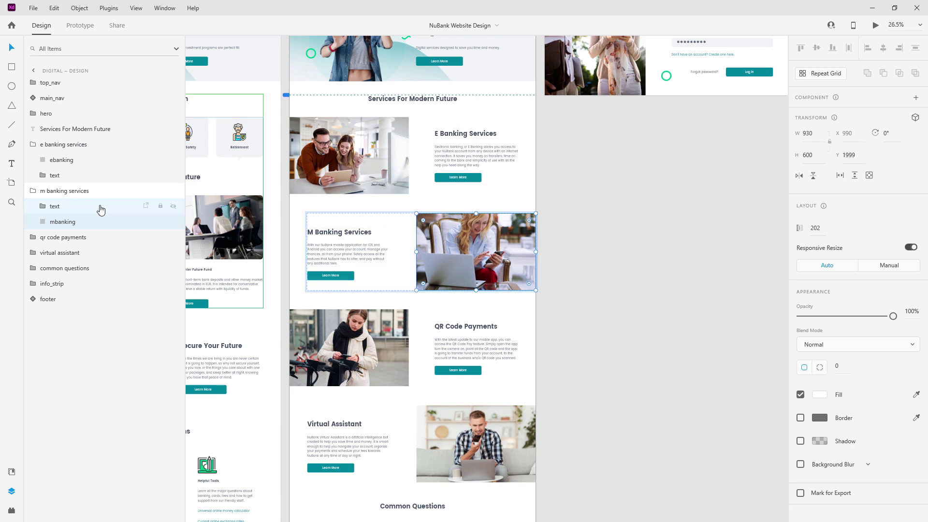
left_click(62, 191)
left_click(63, 144)
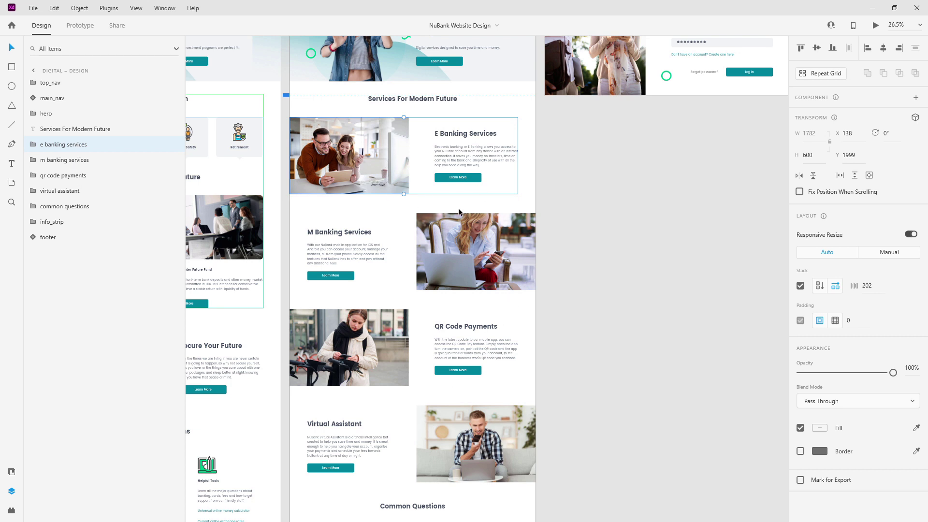
Group the four service rows, e banking through virtual assistant, into one group.
key("Tab")
key("Tab")
key("Tab")
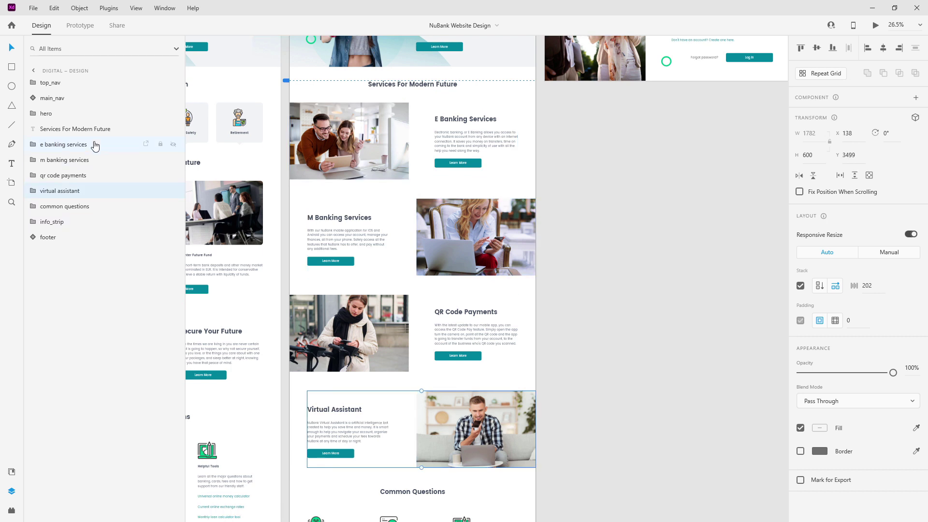
left_click(95, 147)
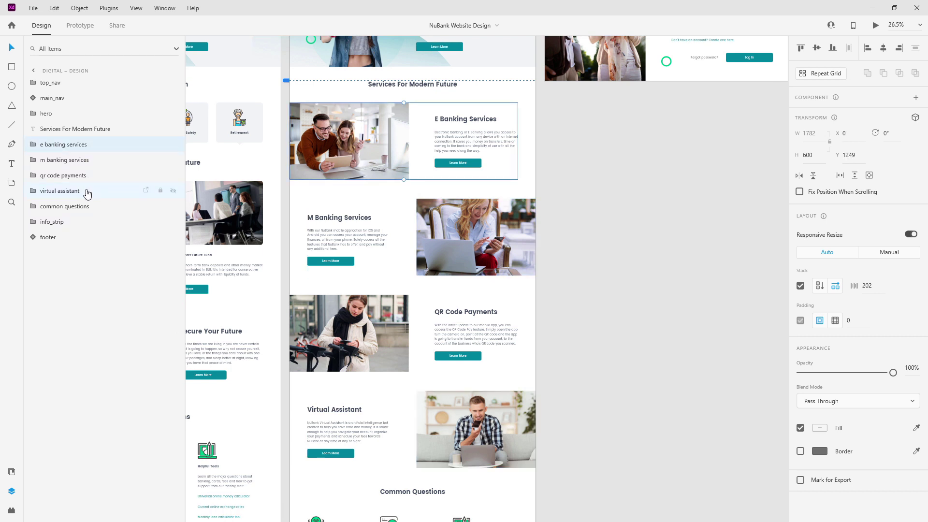
left_click(87, 194, "shift")
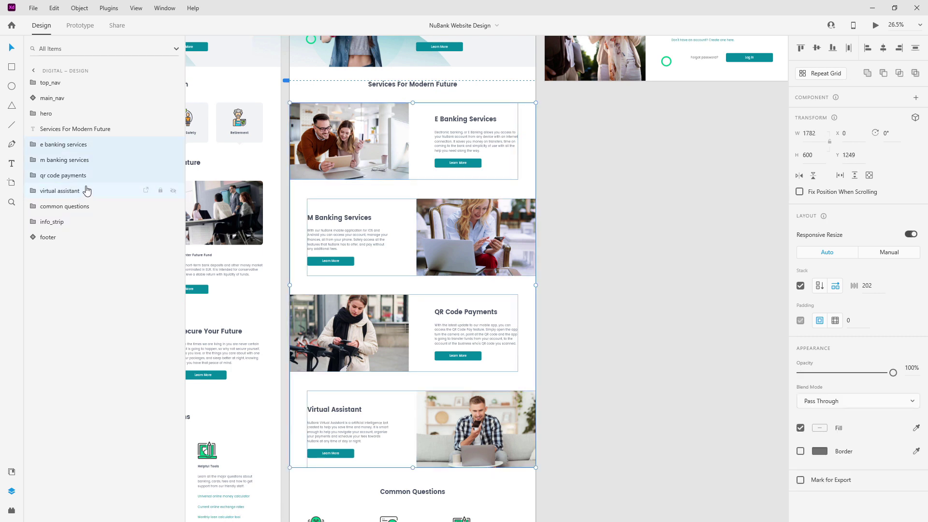
key("ctrl+g")
Turn on stacking for Group 1198, try 200 row spacing, then revert to 150.
left_click(800, 285)
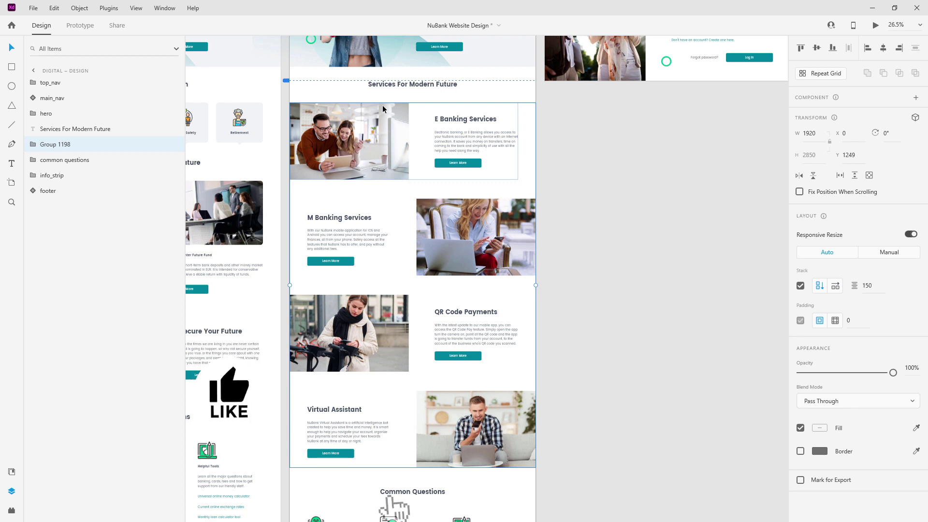
left_click(874, 284)
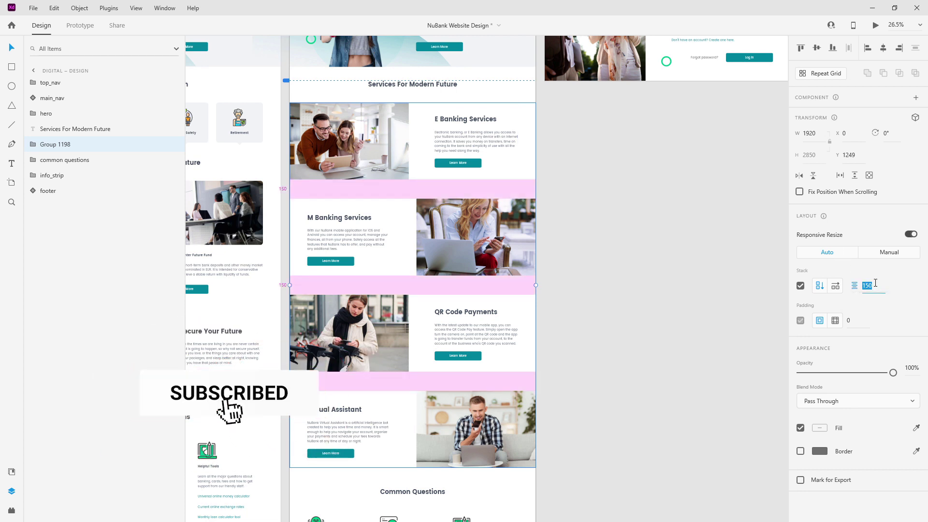
type("200")
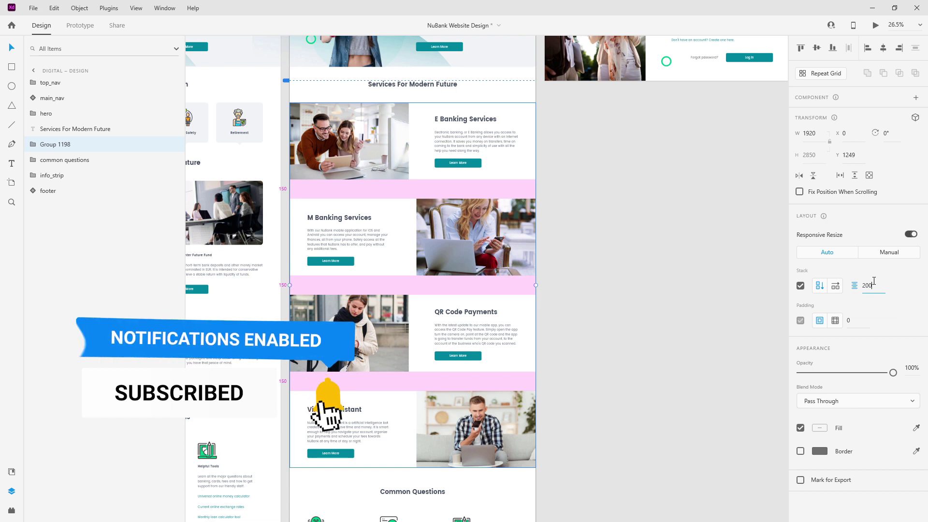
key("Return")
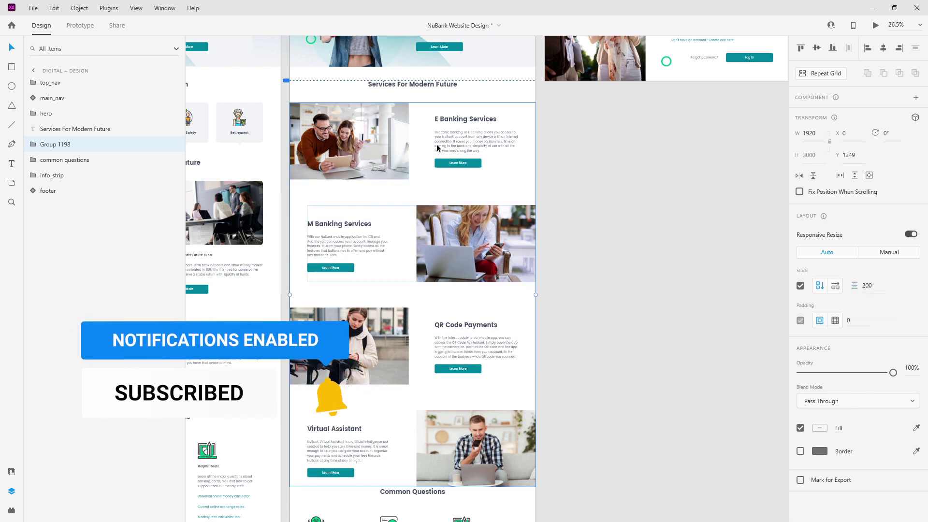
key("ctrl+z")
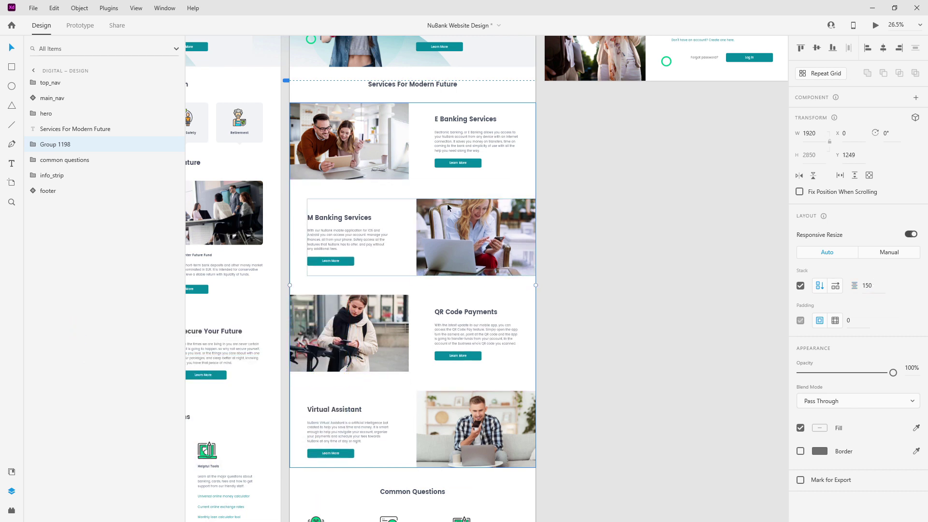
double_click(394, 152)
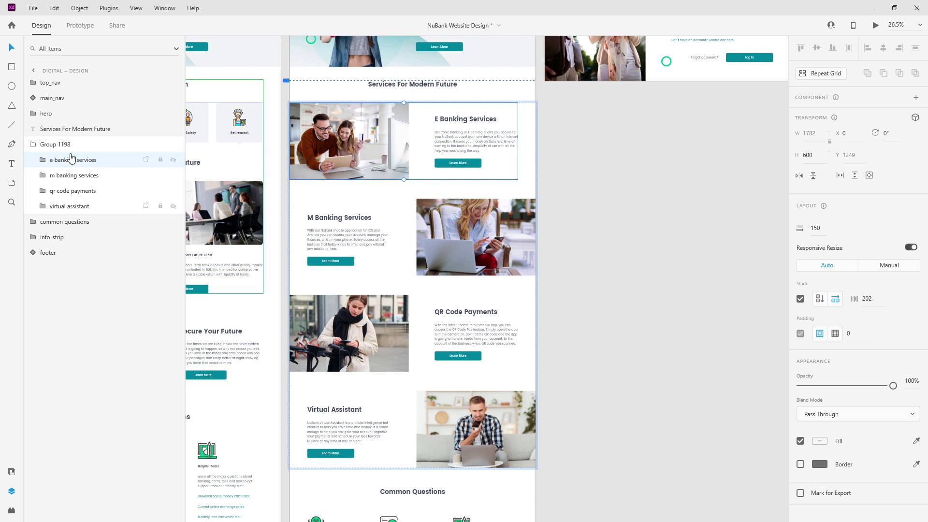
Set the e banking services group inside Group 1198 to a vertical stack direction.
left_click(130, 145)
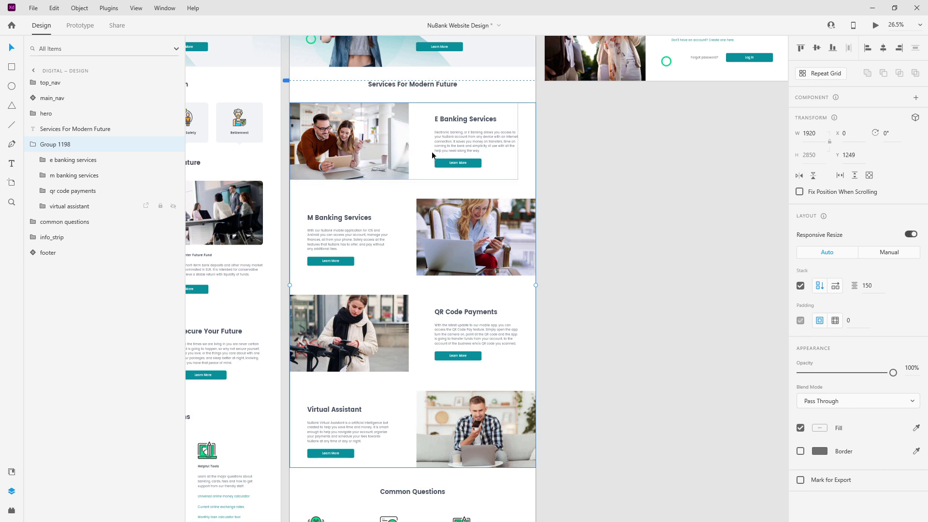
left_click(89, 160)
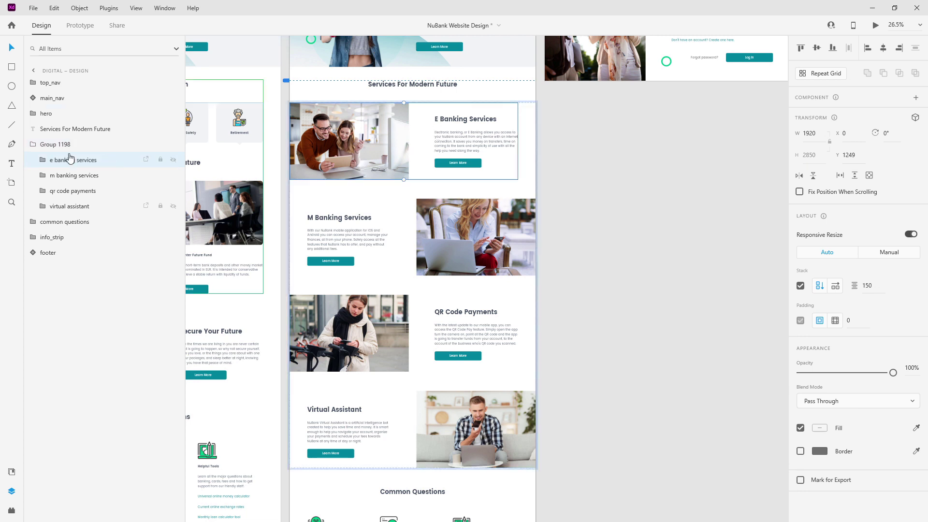
left_click(819, 299)
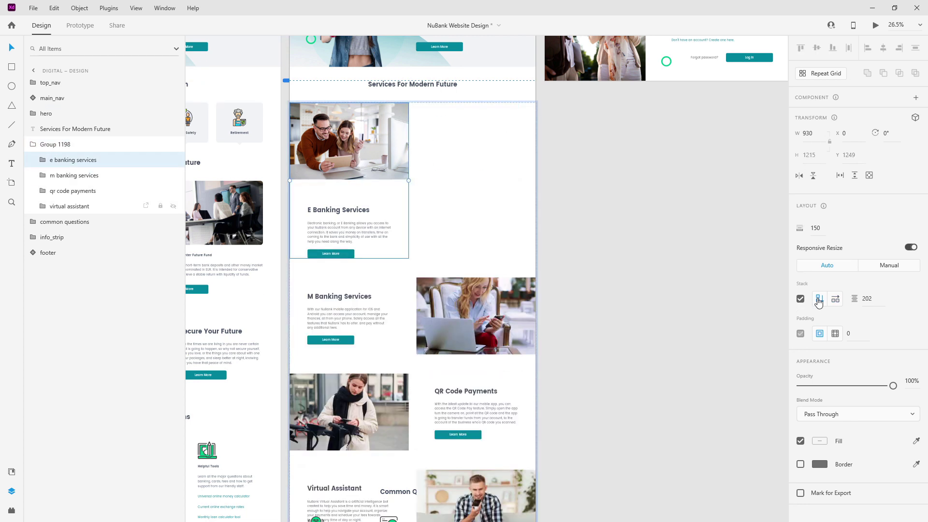
scroll(389, 286, "down", 3)
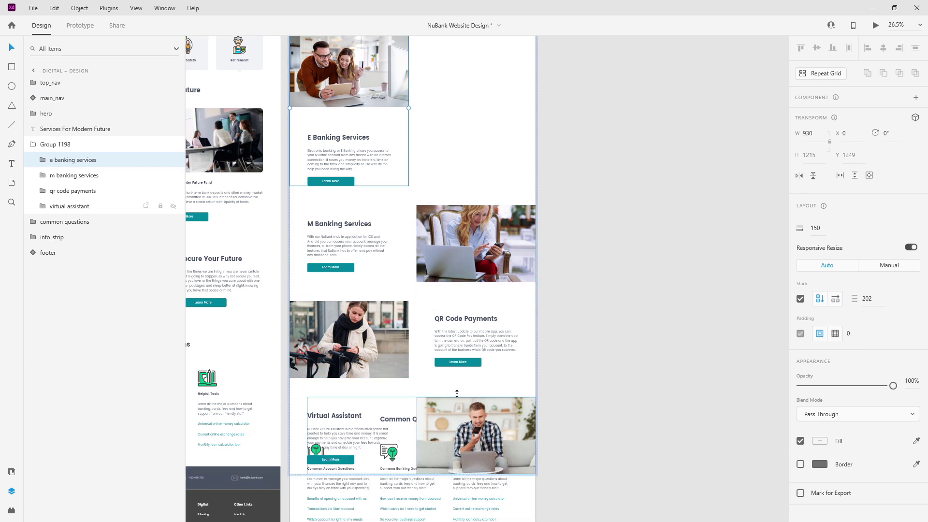
scroll(462, 367, "up", 3)
scroll(465, 338, "down", 7)
scroll(466, 341, "down", 2)
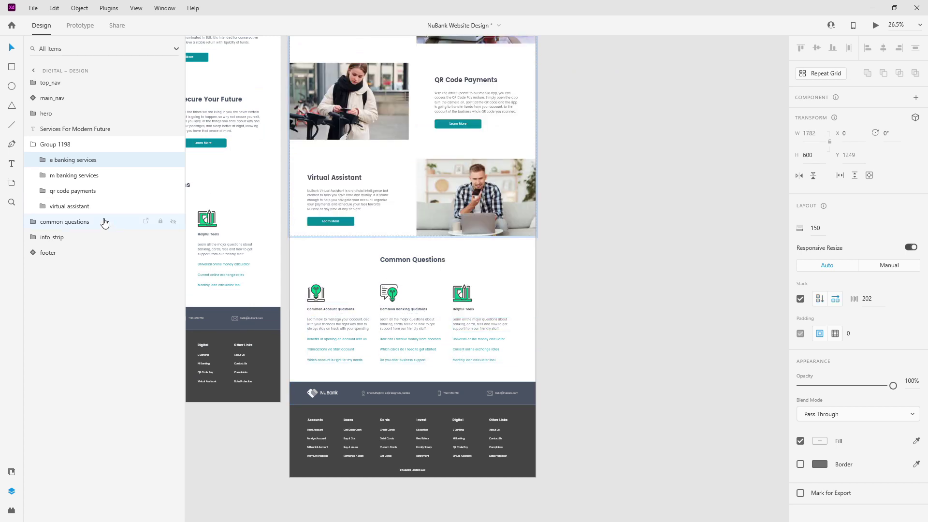
Reorder the layers so Virtual Assistant sits above Common Questions, then shrink the stack gap above the footer.
left_click(403, 216)
scroll(403, 215, "down", 3)
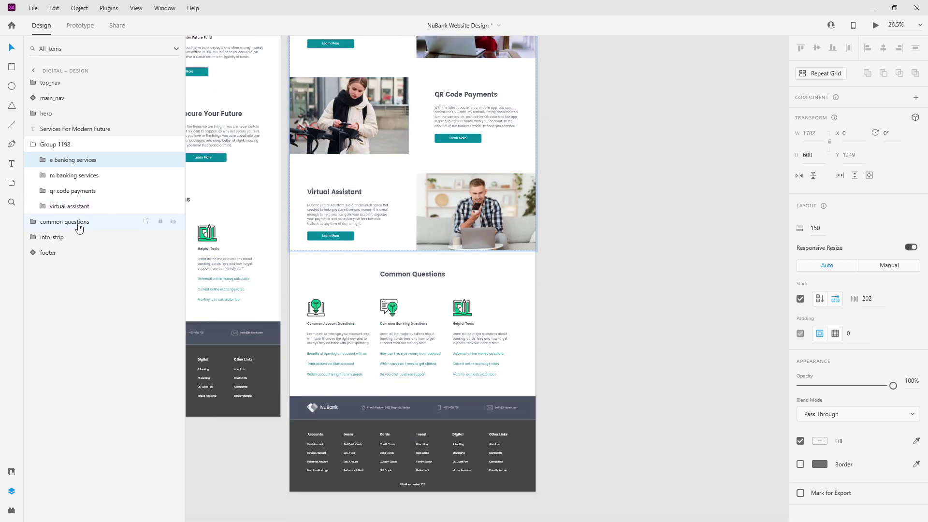
left_click(72, 223)
left_click(71, 237, "shift")
left_click(68, 252, "shift")
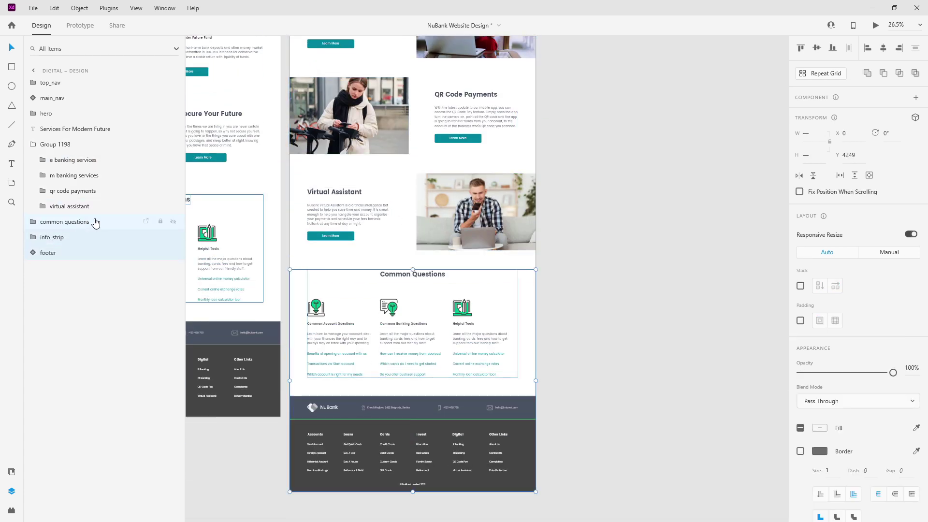
left_click_drag(98, 207, 95, 208)
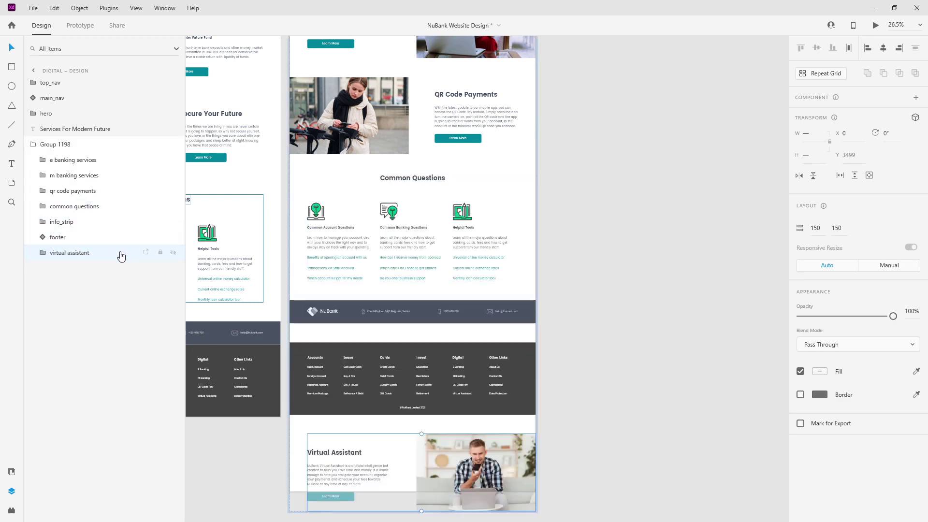
left_click_drag(120, 255, 96, 203)
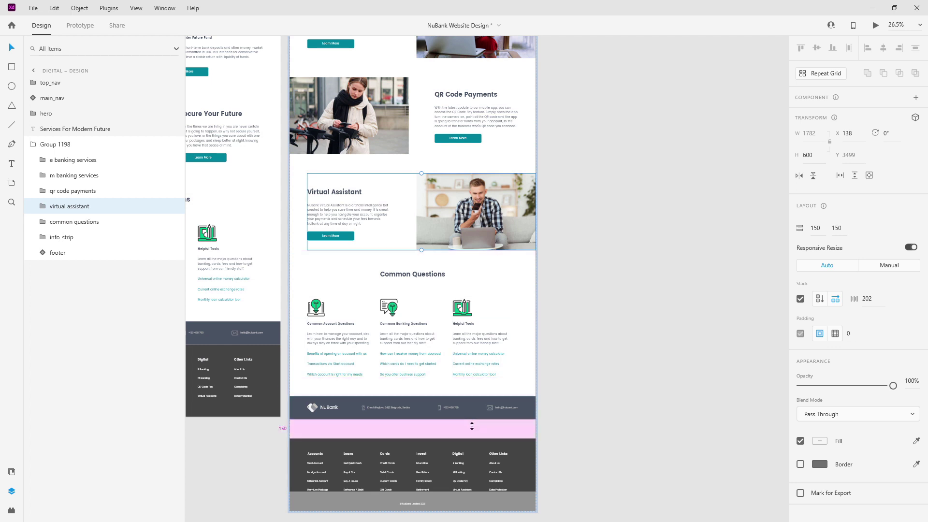
left_click_drag(474, 437, 474, 417)
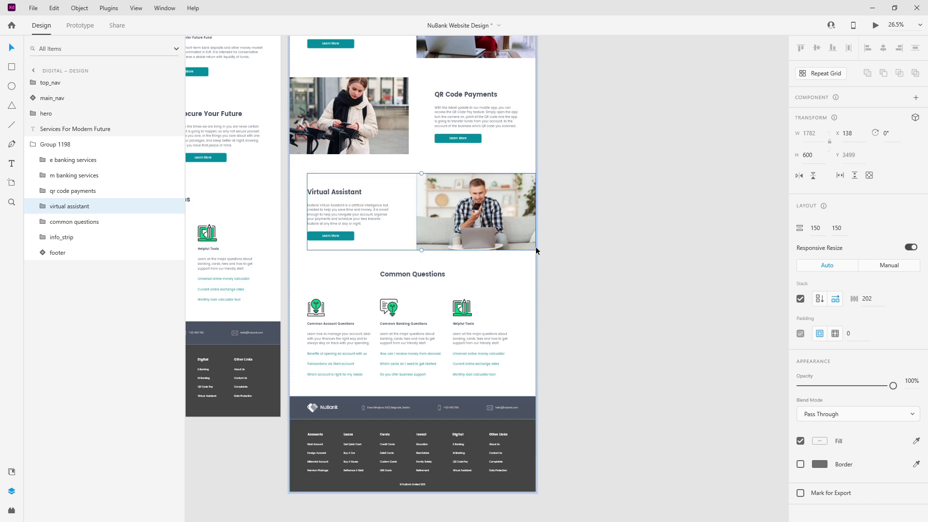
Switch the E Banking Services card's stack to vertical and stretch its image to 1920 wide.
scroll(535, 247, "up", 3)
scroll(535, 246, "up", 3)
left_click(348, 184)
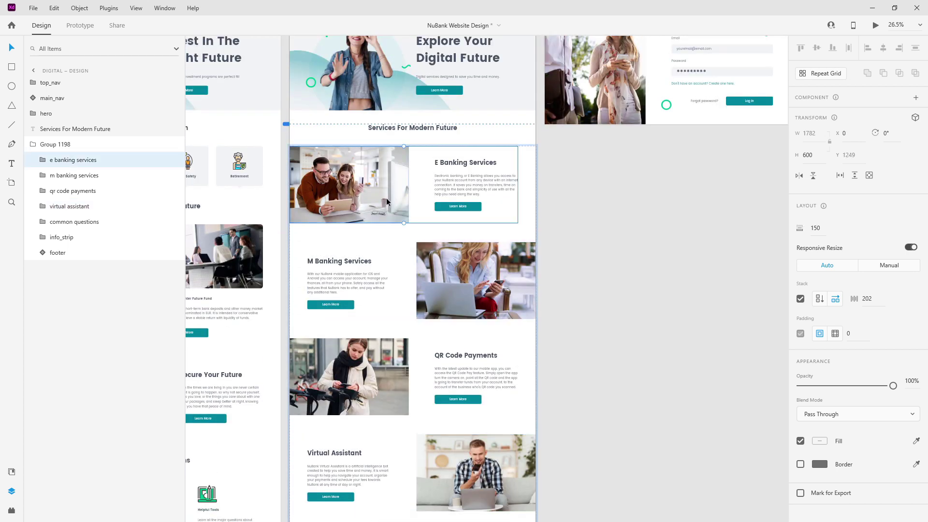
left_click(819, 299)
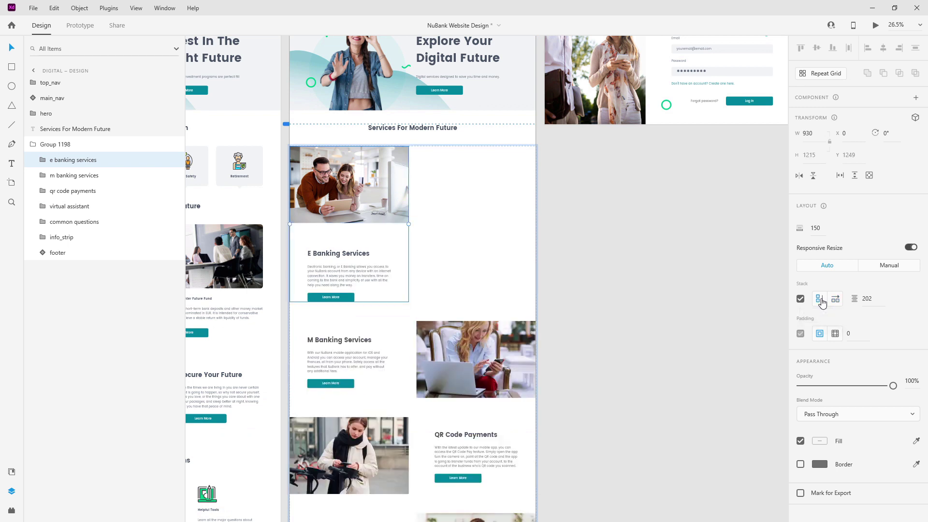
double_click(390, 190)
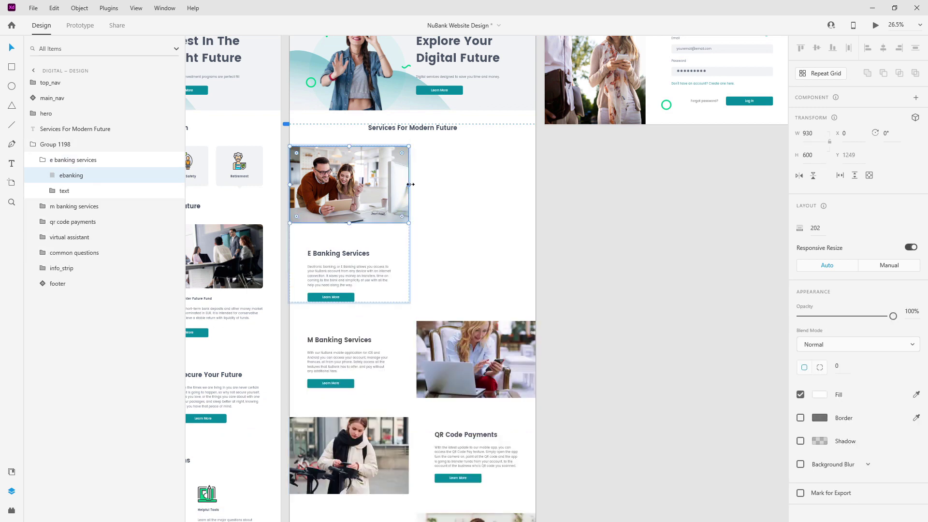
left_click_drag(410, 184, 534, 182)
Centre the E Banking text group, centre-align the heading and paragraph, and centre the Learn More button.
left_click(332, 266)
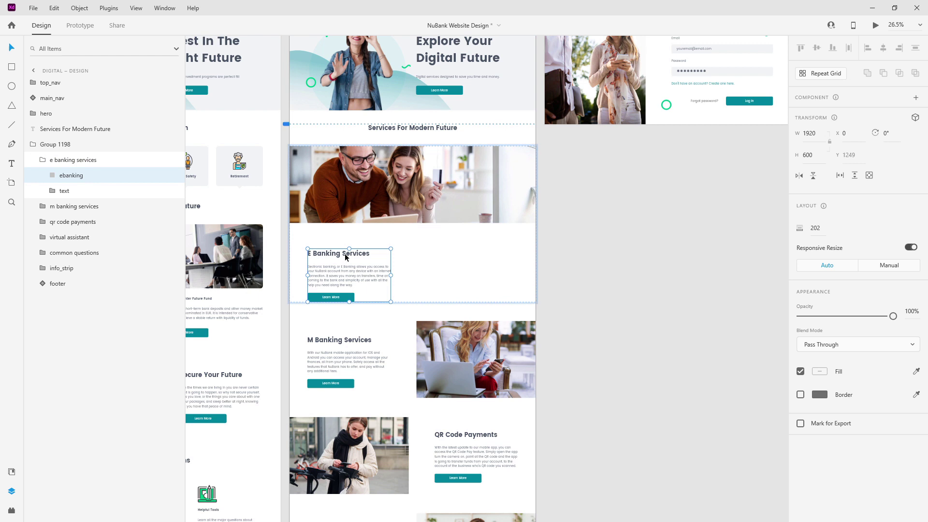
left_click_drag(344, 254, 415, 254)
left_click(53, 190)
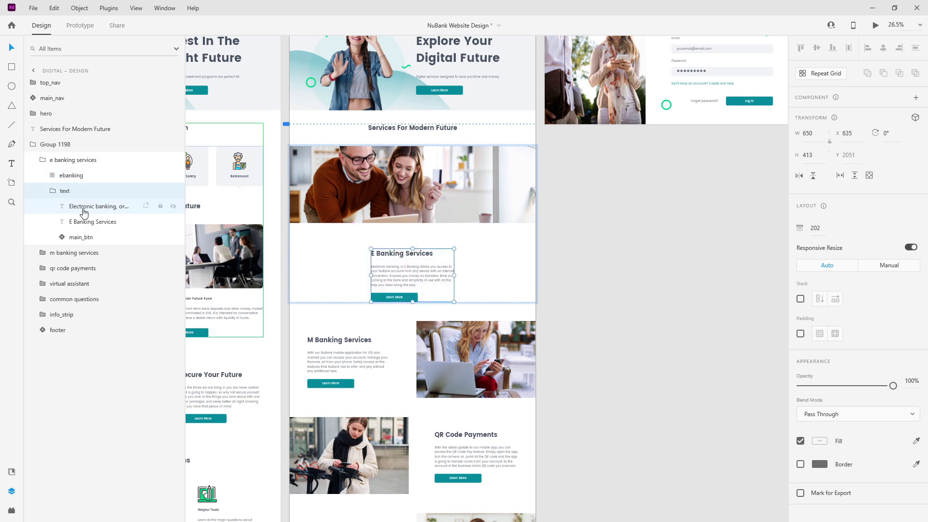
left_click(84, 208)
left_click(92, 222, "shift")
left_click(819, 357)
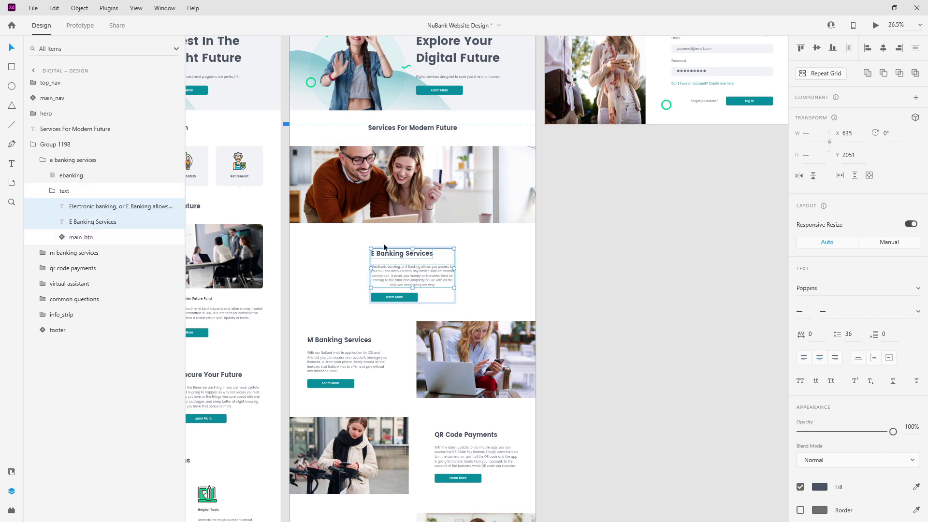
left_click_drag(401, 297, 420, 297)
left_click_drag(422, 259, 427, 269)
Widen the E Banking paragraph box on both sides to 1577.
left_click(427, 271)
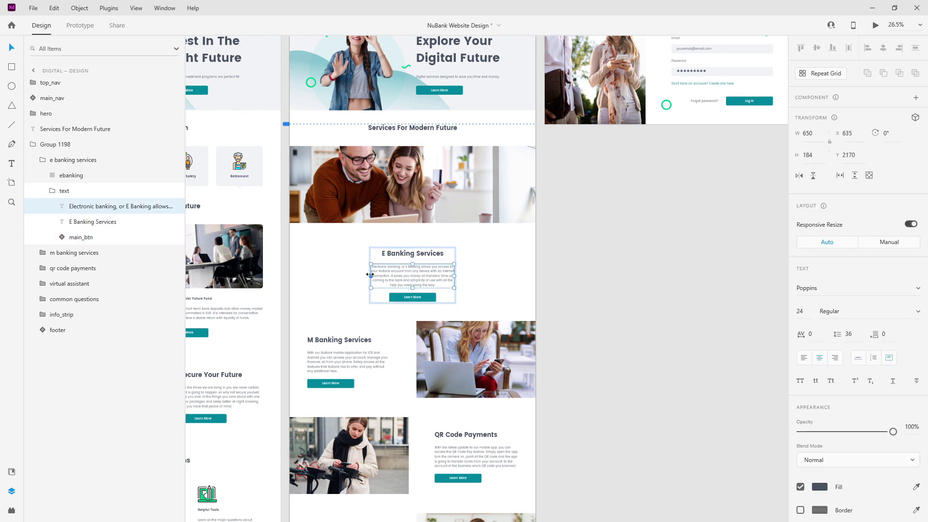
left_click_drag(371, 274, 313, 272)
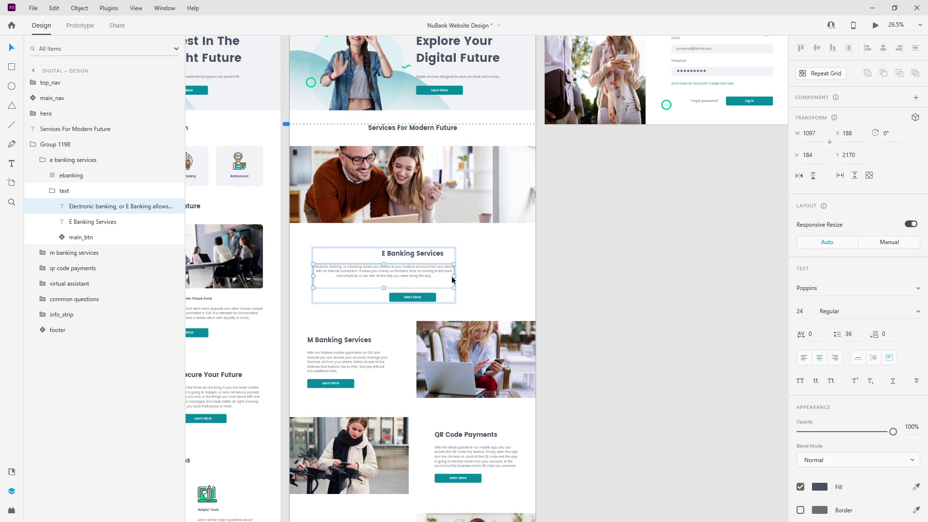
left_click_drag(453, 275, 517, 276)
left_click(521, 278)
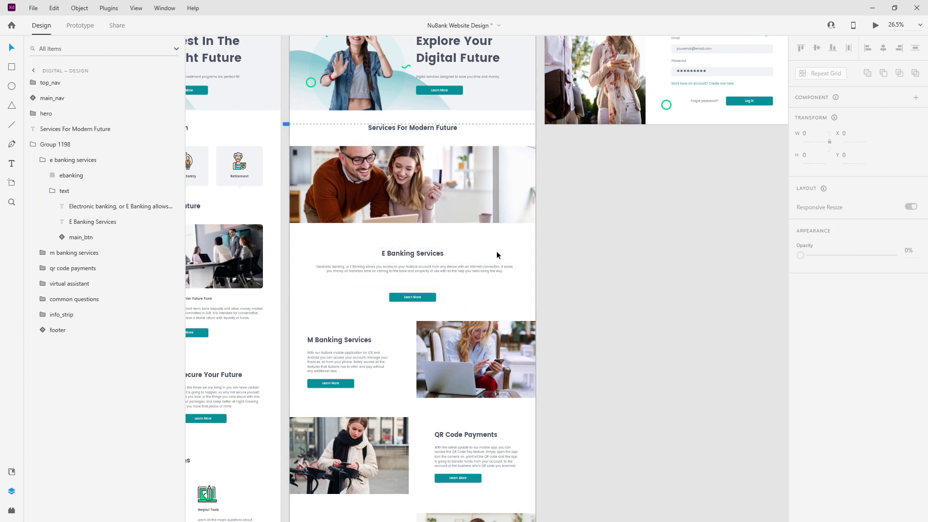
Turn on the layout grid for the Digital – Design artboard.
scroll(492, 244, "up", 3)
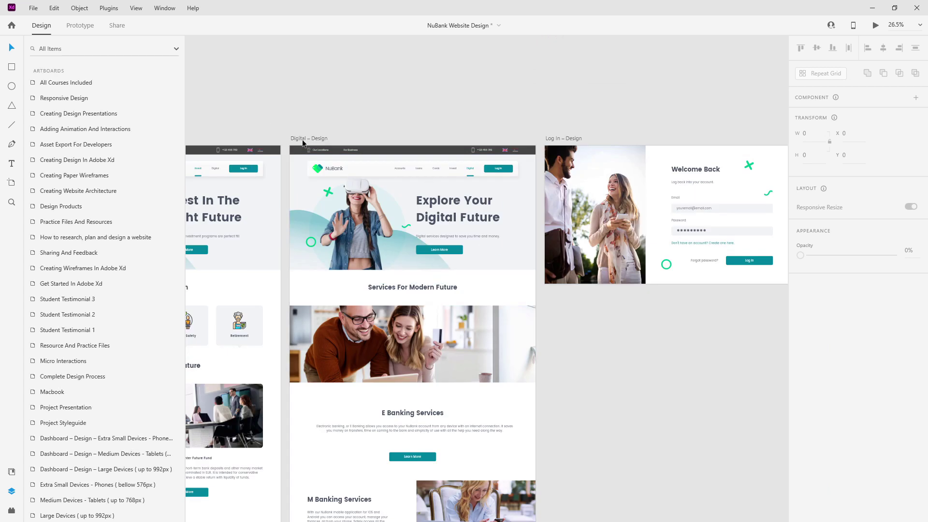
left_click(302, 140)
left_click(801, 371)
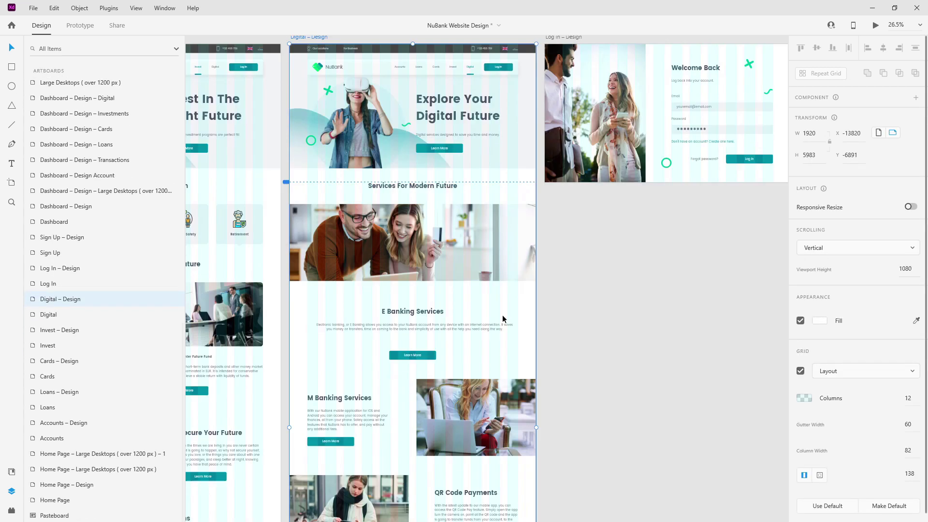
scroll(503, 314, "down", 2)
scroll(455, 259, "up", 4)
scroll(503, 253, "left", 4)
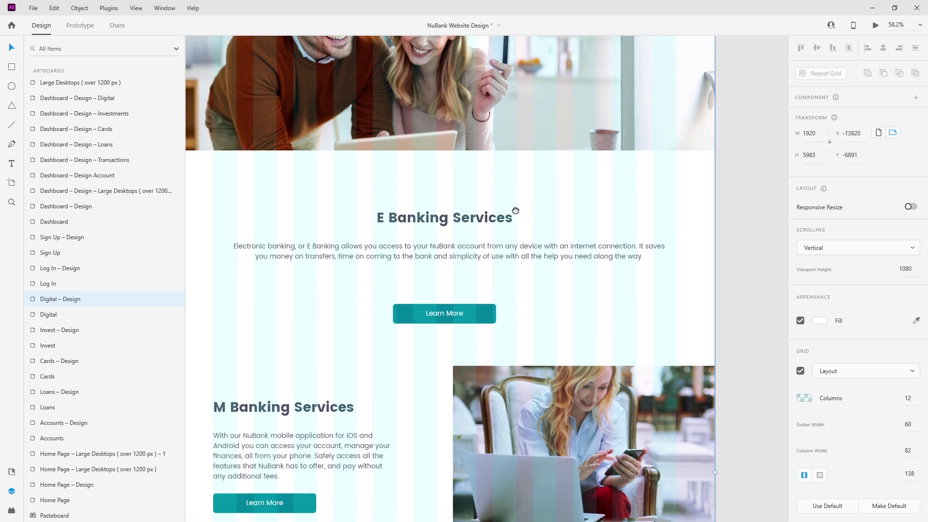
Nudge the E Banking paragraph to centre and raise Learn More closer beneath it.
left_click(511, 249)
double_click(512, 248)
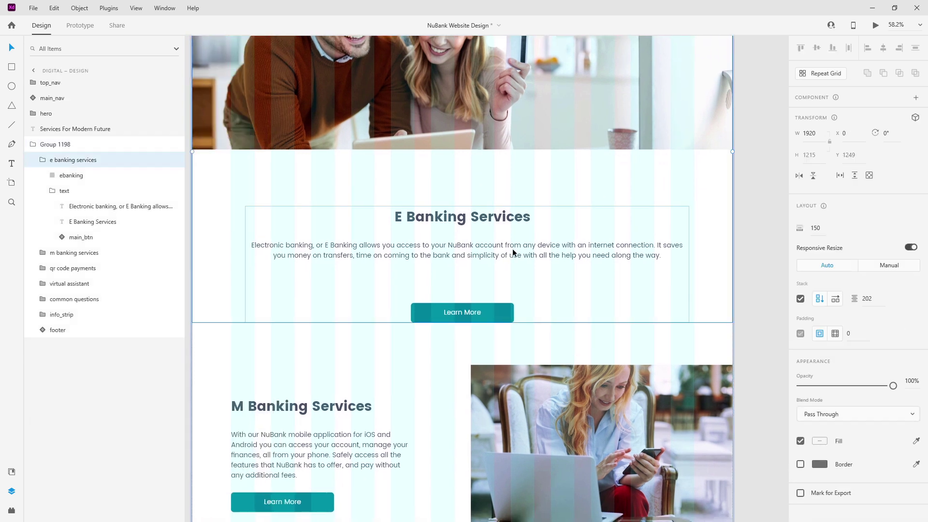
double_click(512, 249)
mouse_move(561, 249)
left_mouse_down()
mouse_move(549, 248)
mouse_move(557, 249)
left_mouse_up()
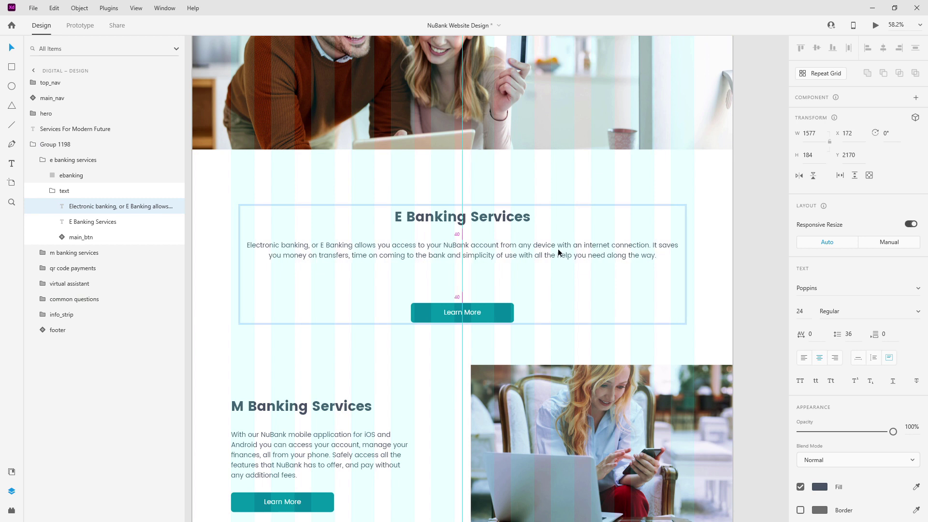
left_click(498, 322)
left_click_drag(498, 322, 497, 296)
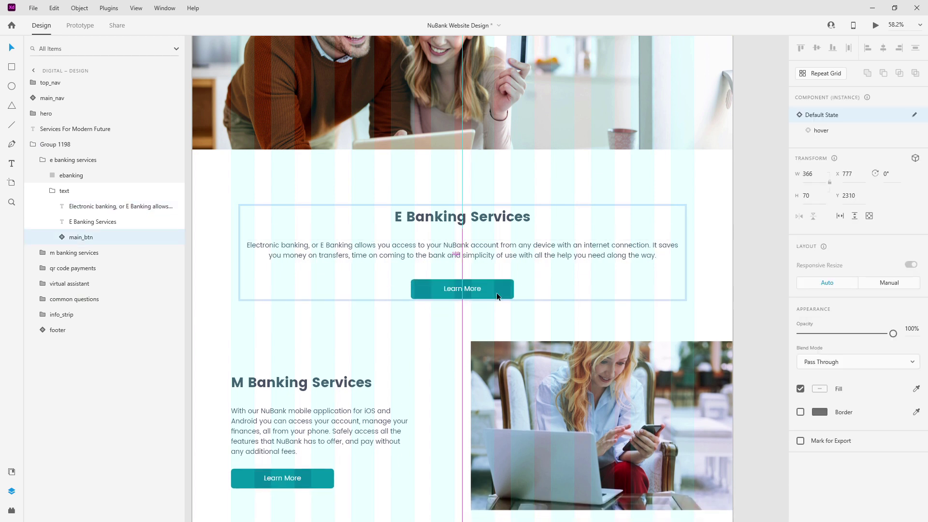
Reduce the E Banking text group's stack spacing from 202 to 63.
scroll(512, 223, "down", 5)
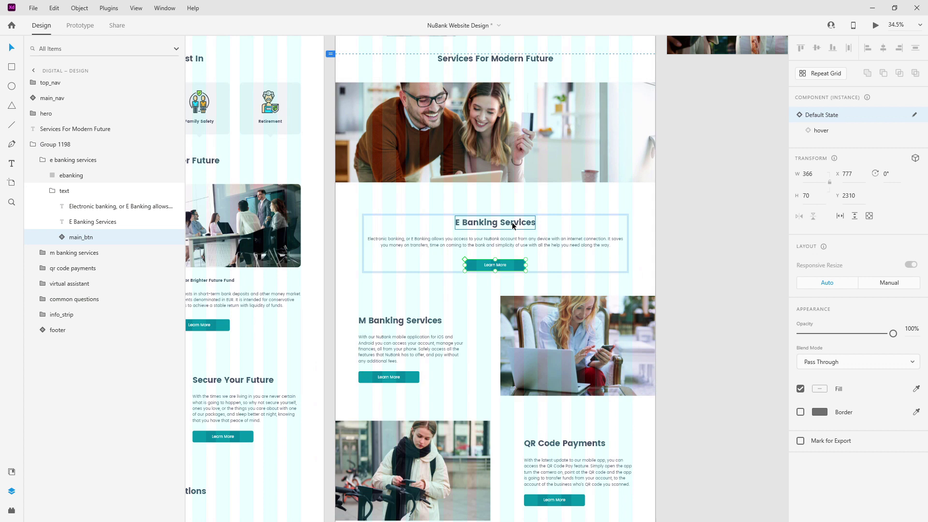
left_click(75, 224)
left_click(64, 190)
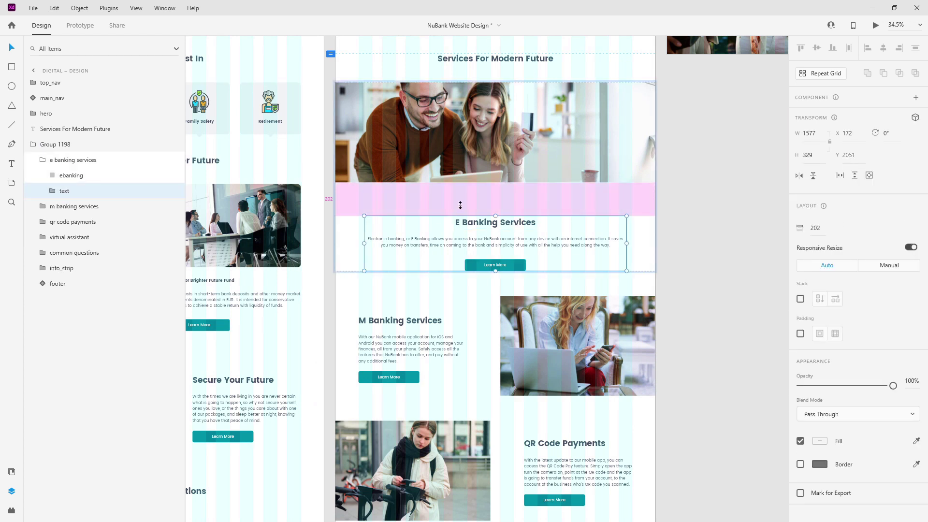
left_click_drag(460, 204, 465, 181)
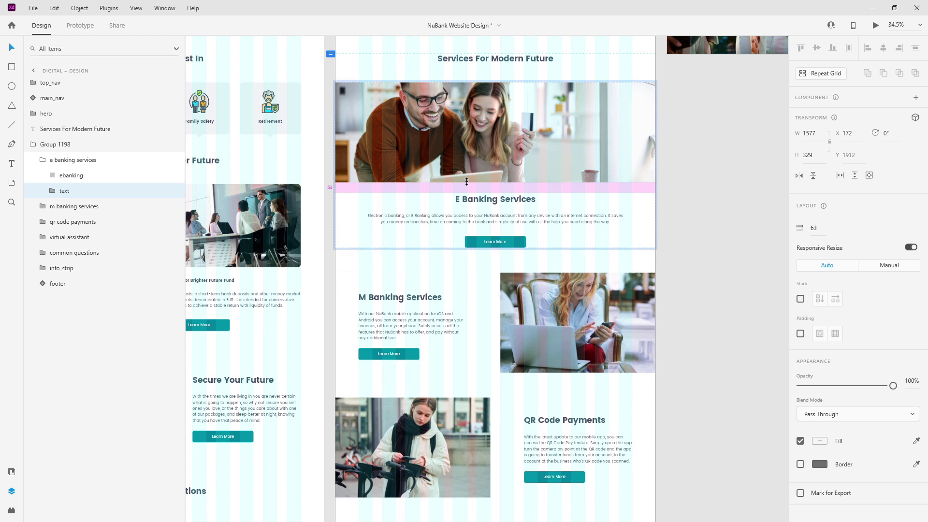
Drag the Digital – Design artboard's bottom edge down so it ends right at the footer.
left_click(714, 221)
scroll(475, 245, "down", 2)
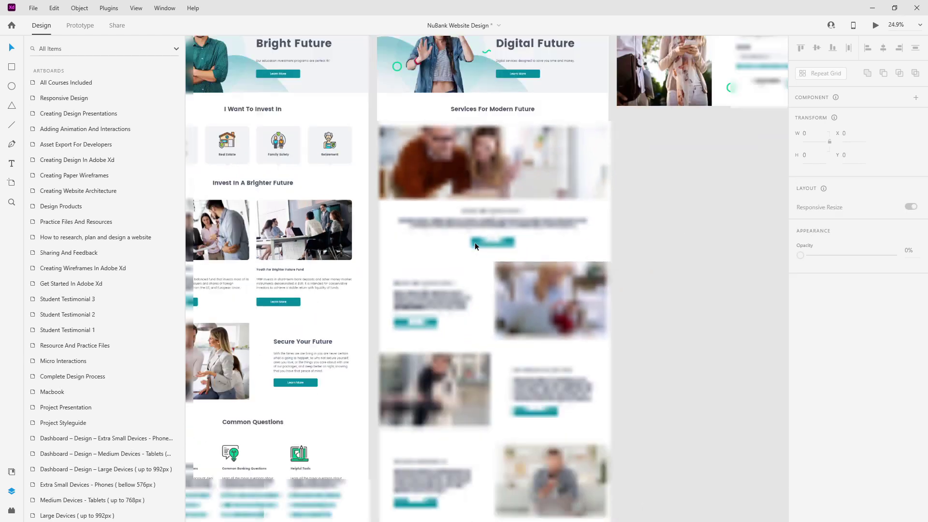
scroll(474, 242, "down", 2)
scroll(474, 242, "down", 2)
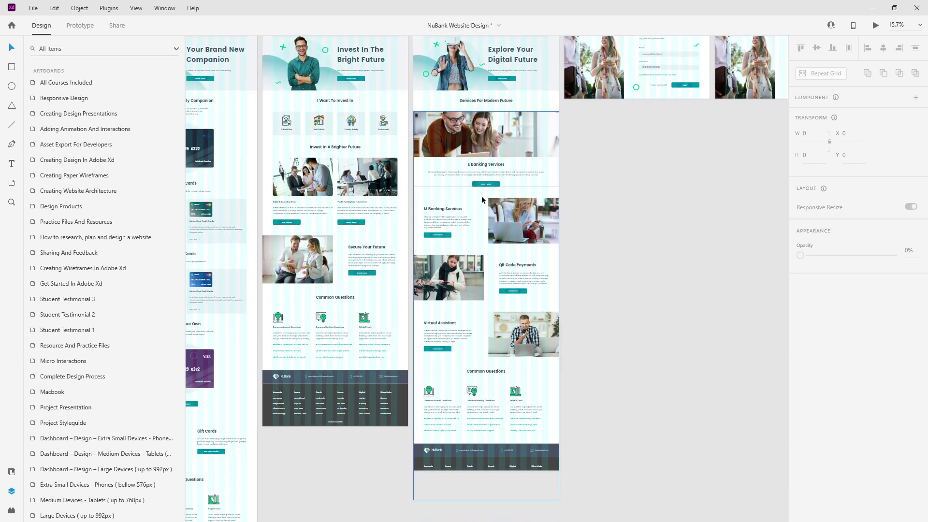
scroll(490, 151, "up", 3)
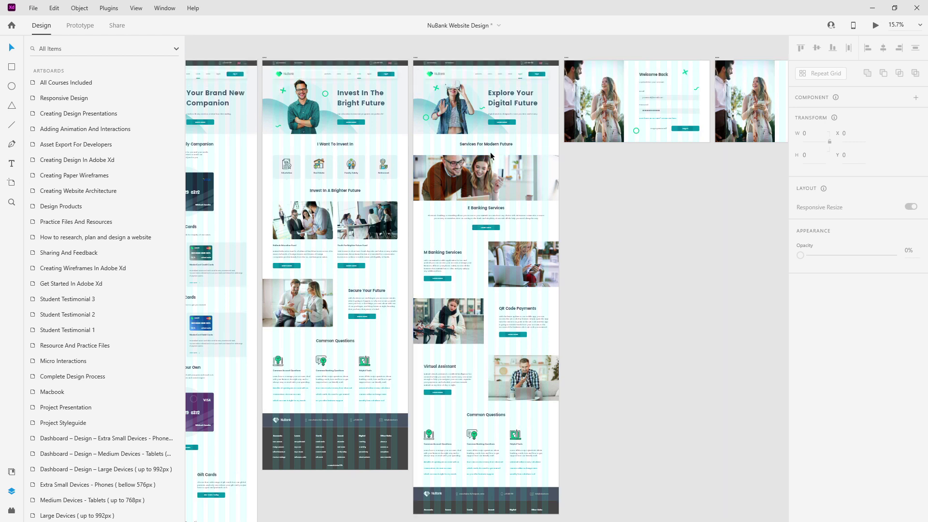
left_click(464, 205)
scroll(471, 227, "down", 10)
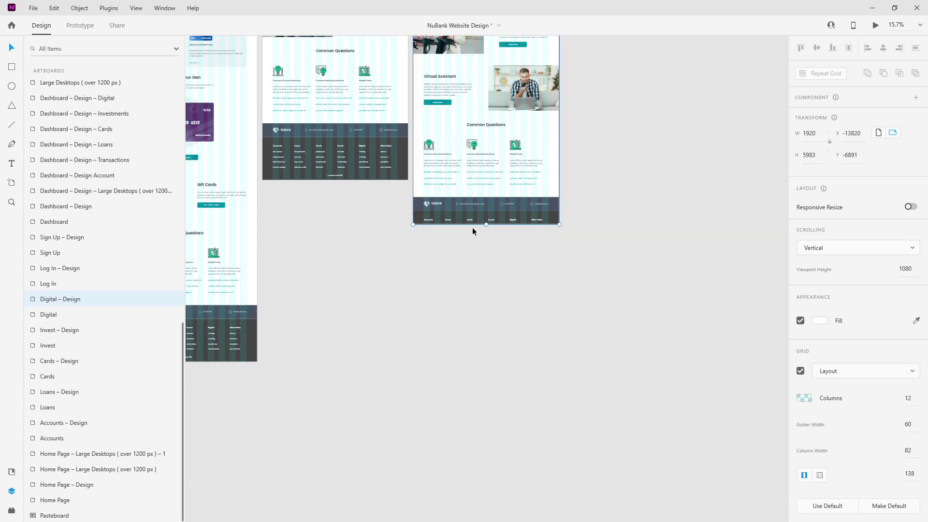
left_click_drag(488, 246, 498, 269)
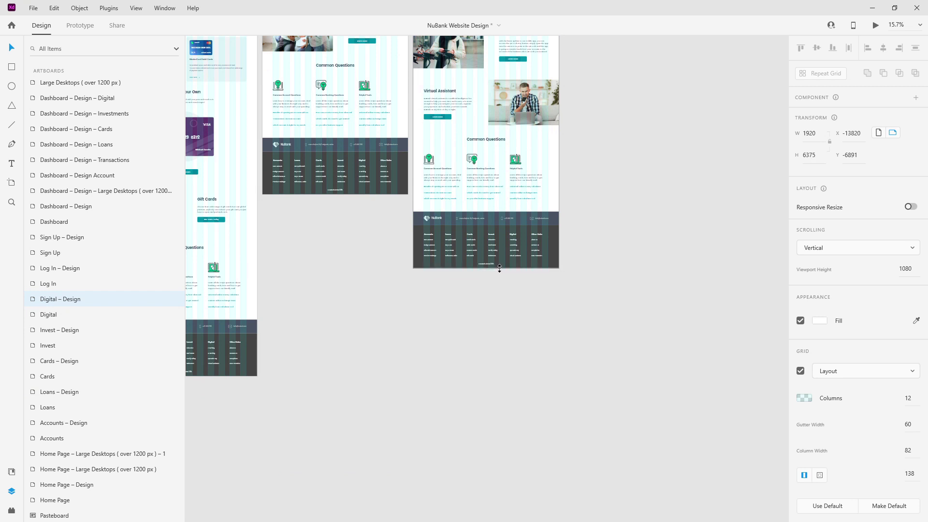
left_click(611, 222)
scroll(611, 222, "up", 5)
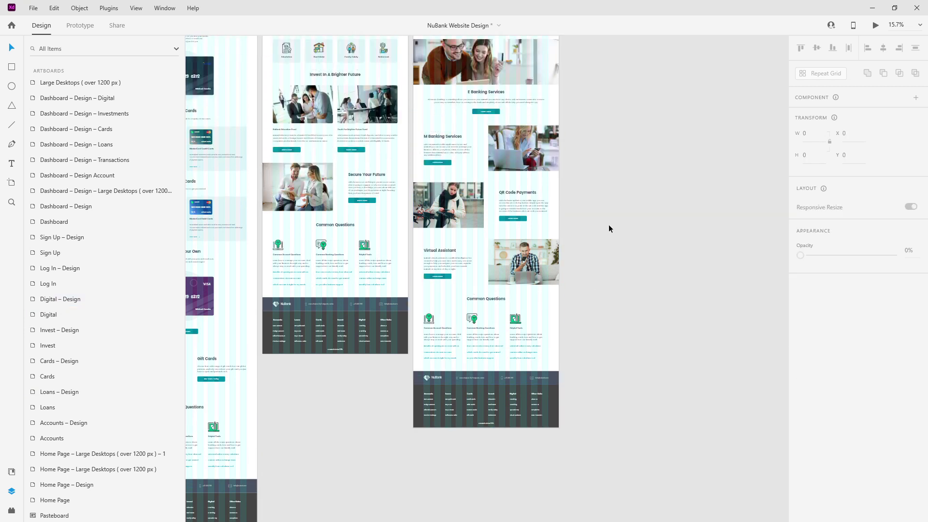
scroll(608, 225, "up", 3)
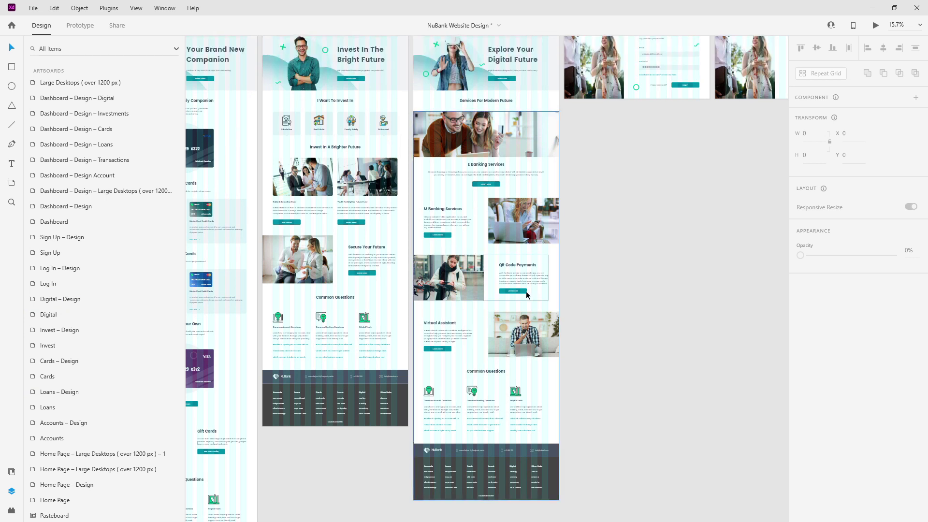
left_click(518, 138)
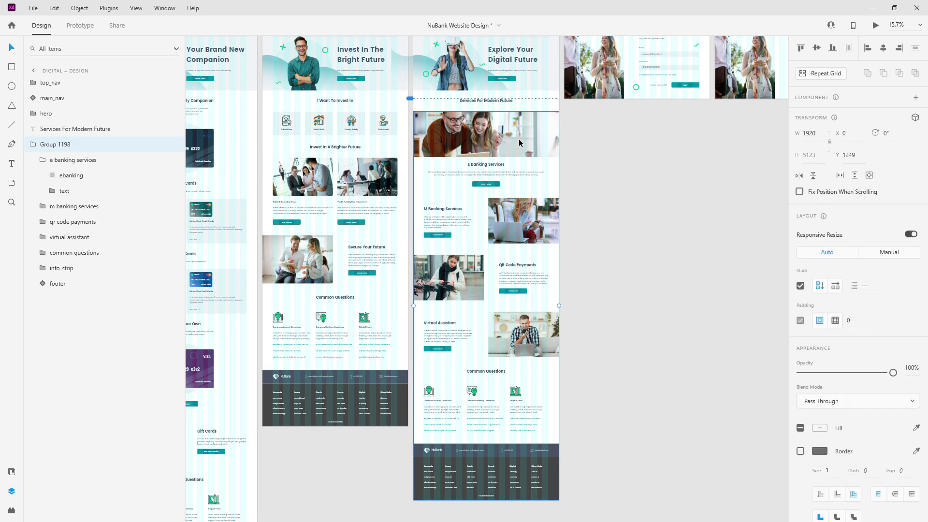